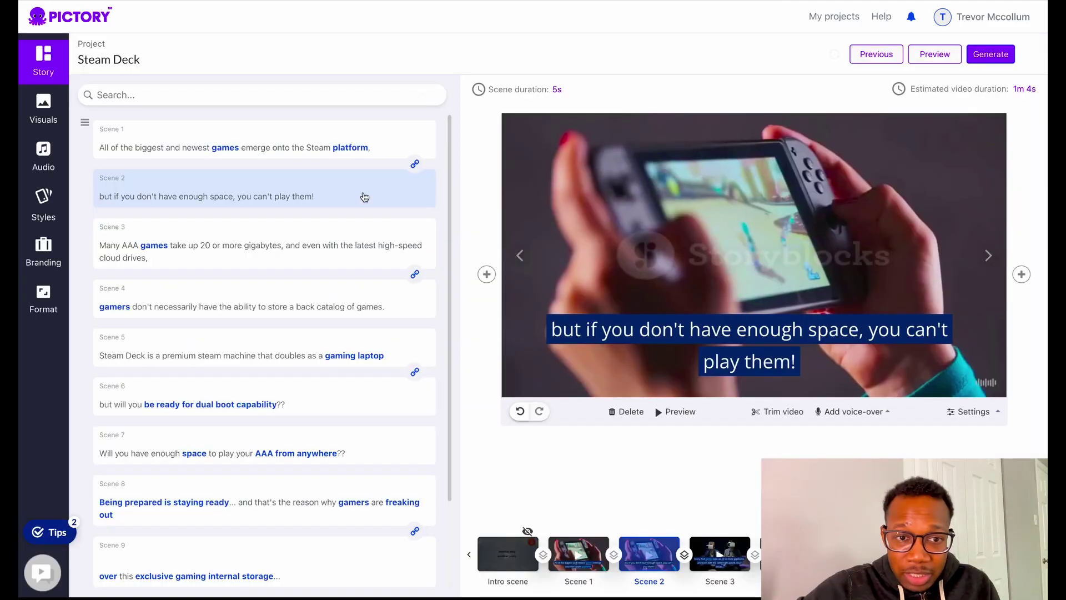
{"action": "left_click", "coordinate": [381, 233]}
{"action": "left_click", "coordinate": [392, 142]}
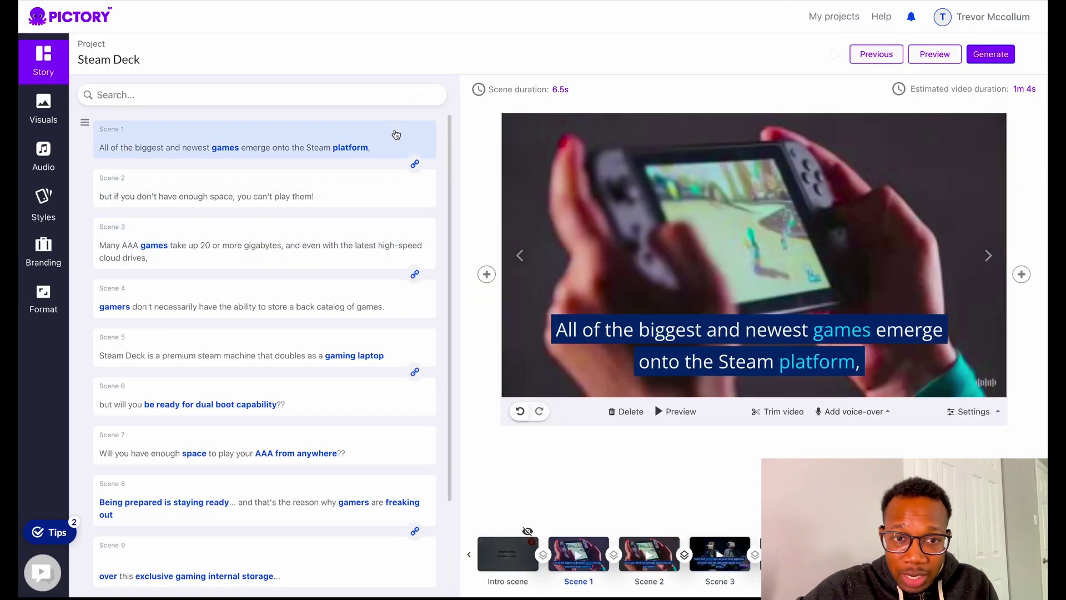
{"action": "left_click", "coordinate": [44, 157]}
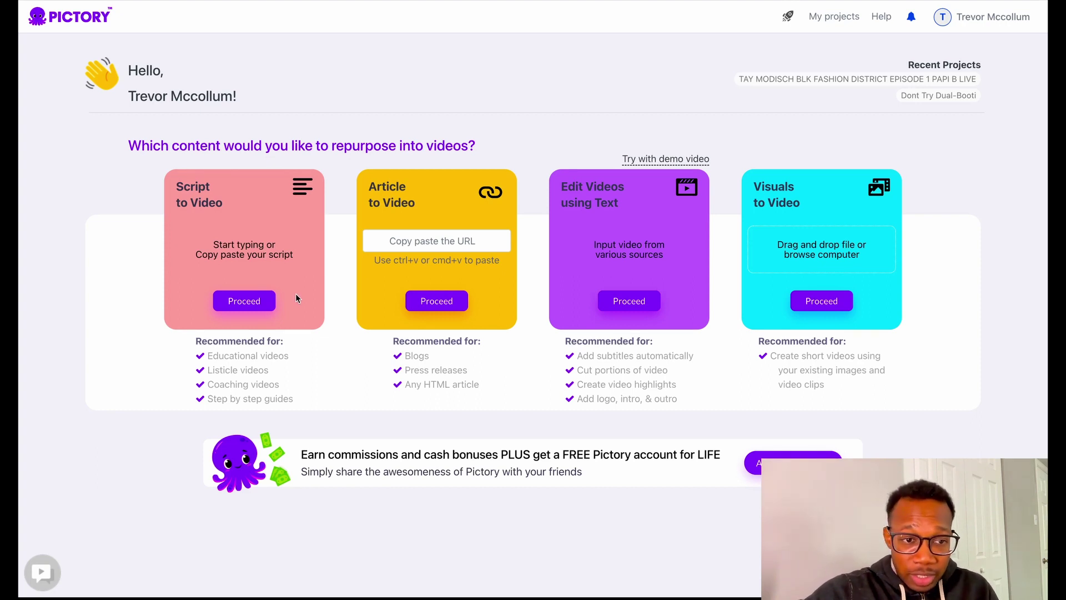
Step: Start a new script-to-video project and name it "Steam Deck"
{"action": "left_click", "coordinate": [250, 306]}
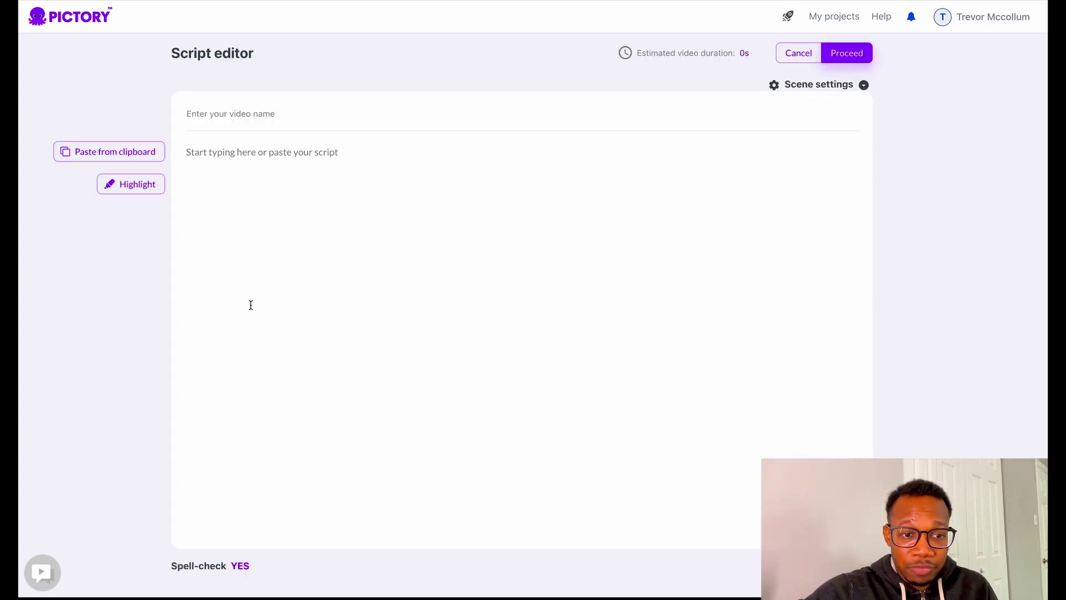
{"action": "left_click", "coordinate": [365, 108]}
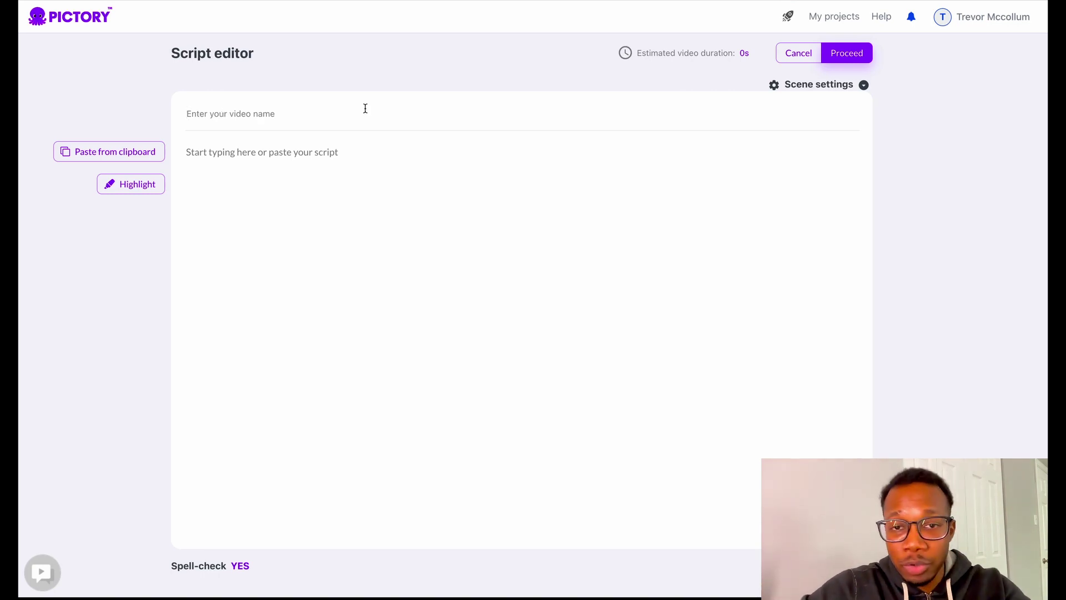
{"action": "type", "text": "Ste"}
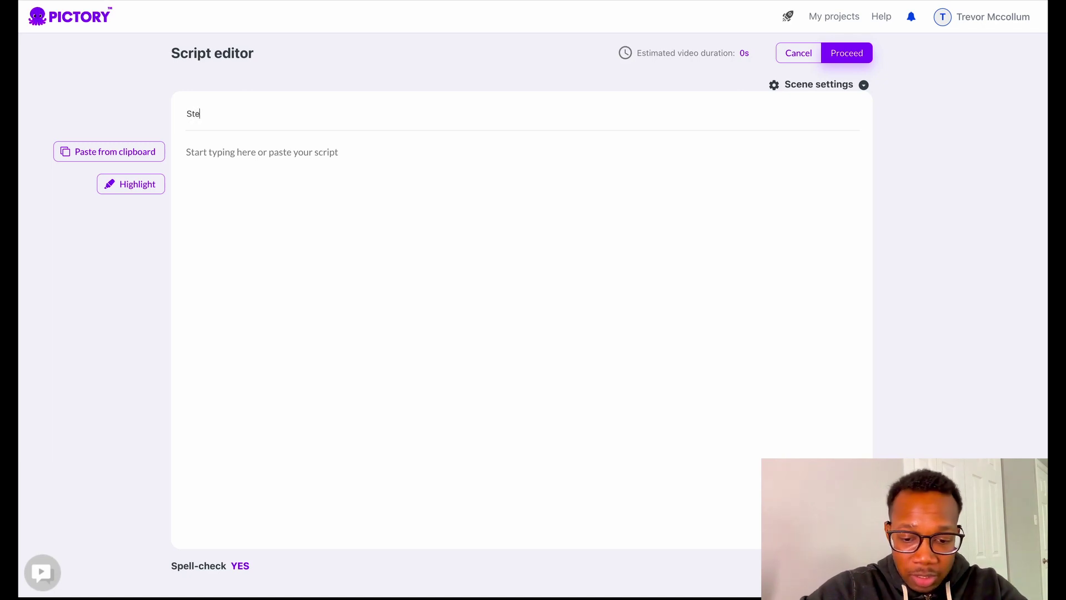
{"action": "type", "text": "am Deck"}
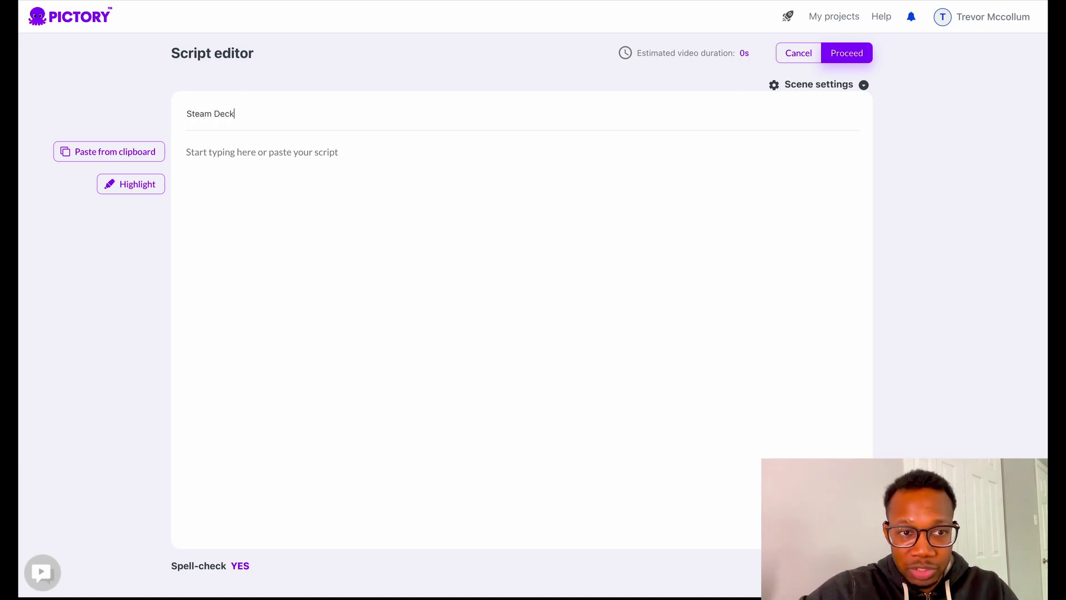
{"action": "left_click", "coordinate": [211, 161]}
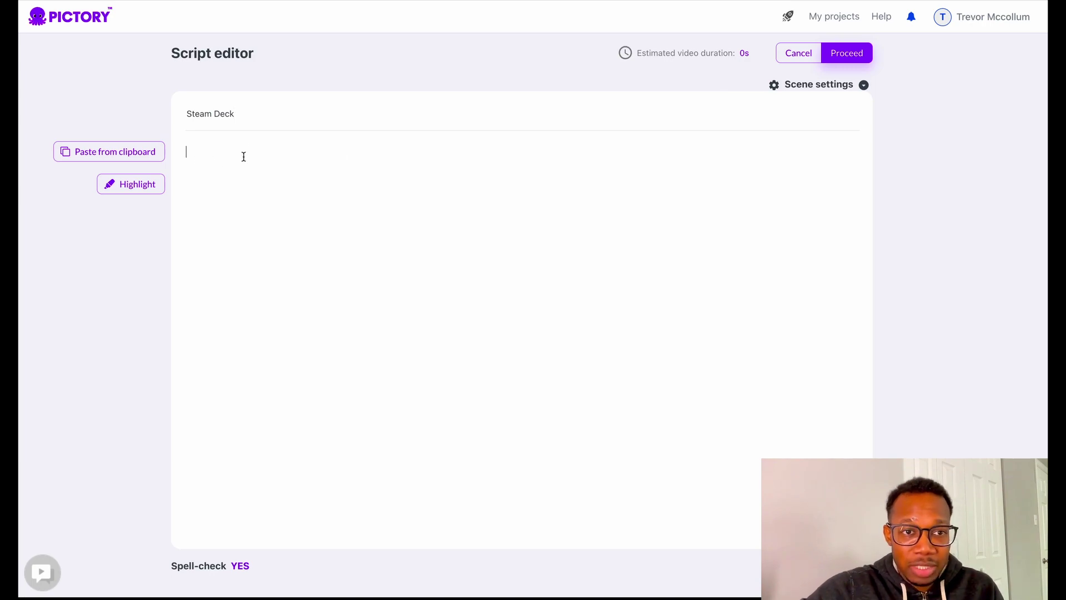
{"action": "mouse_move", "coordinate": [243, 1]}
Step: Switch to Rytr and review the Steam Deck document's ad copy and the SSD article outline below it
{"action": "key", "text": "ctrl+Tab"}
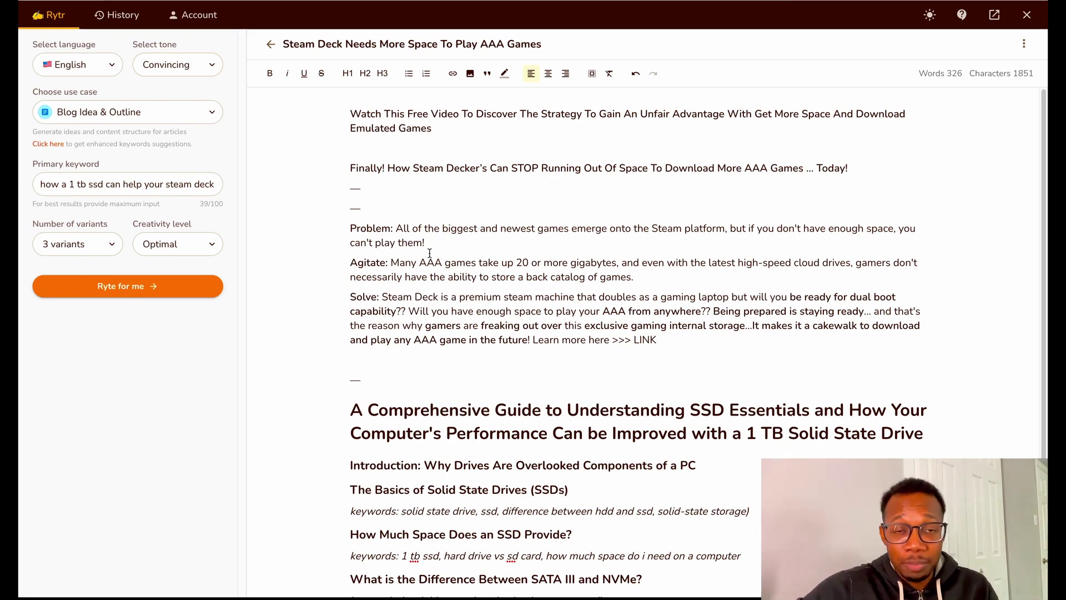
{"action": "scroll", "coordinate": [427, 305], "scroll_direction": "down", "scroll_amount": 3}
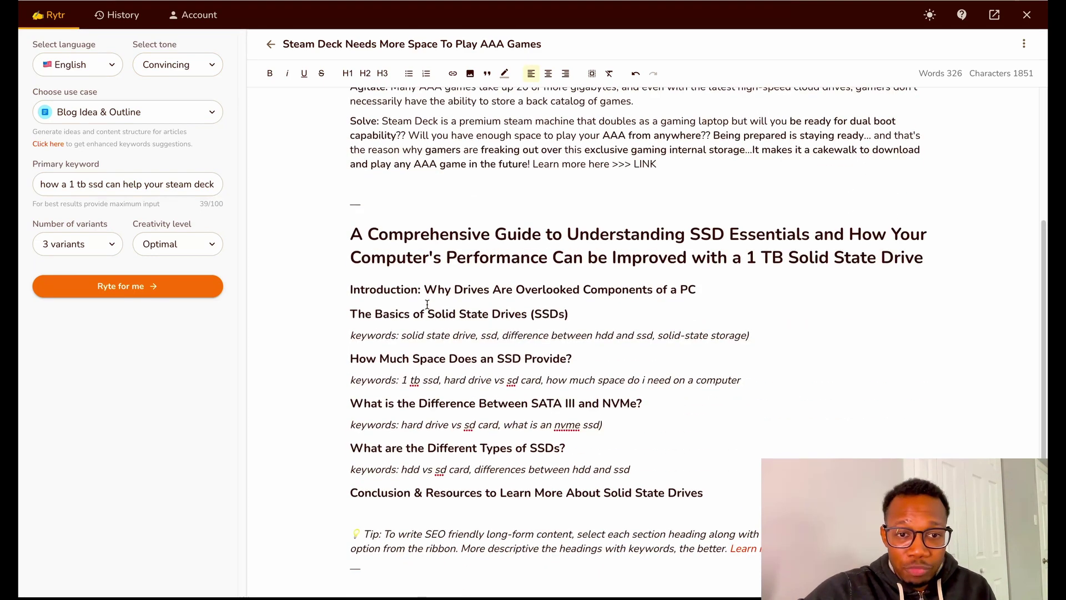
{"action": "scroll", "coordinate": [429, 309], "scroll_direction": "up", "scroll_amount": 3}
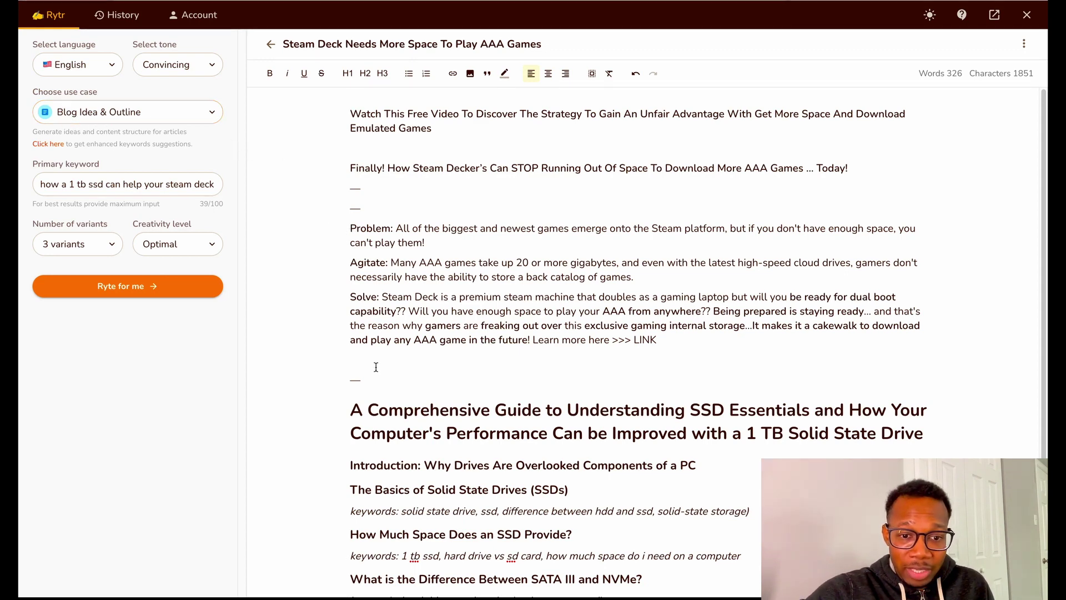
{"action": "scroll", "coordinate": [409, 384], "scroll_direction": "down", "scroll_amount": 2}
{"action": "scroll", "coordinate": [409, 383], "scroll_direction": "down", "scroll_amount": 2}
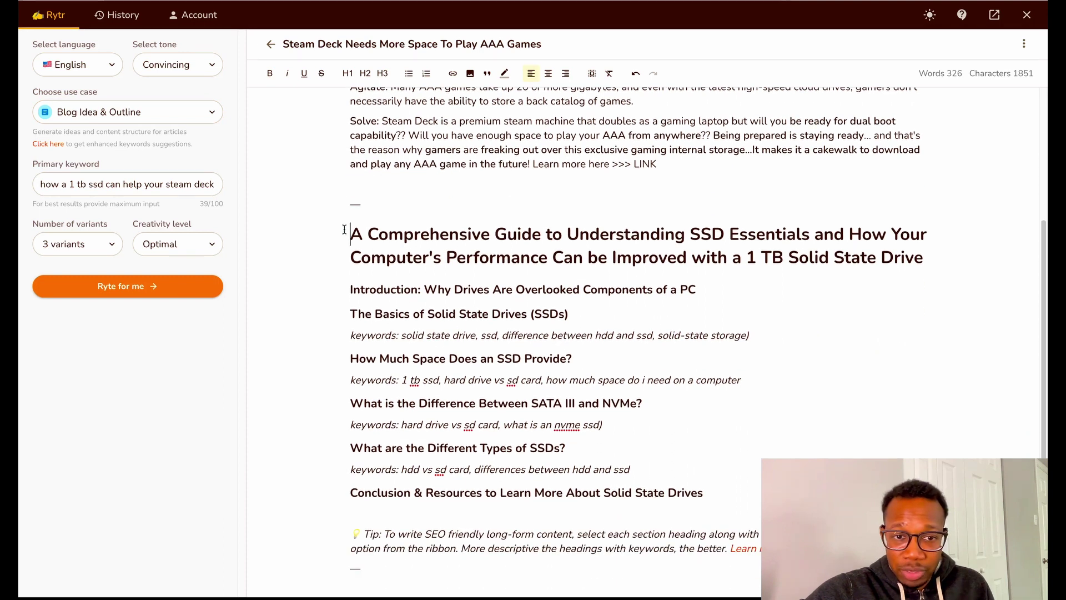
{"action": "left_click_drag", "start_coordinate": [350, 233], "coordinate": [930, 257]}
{"action": "left_click", "coordinate": [931, 258]}
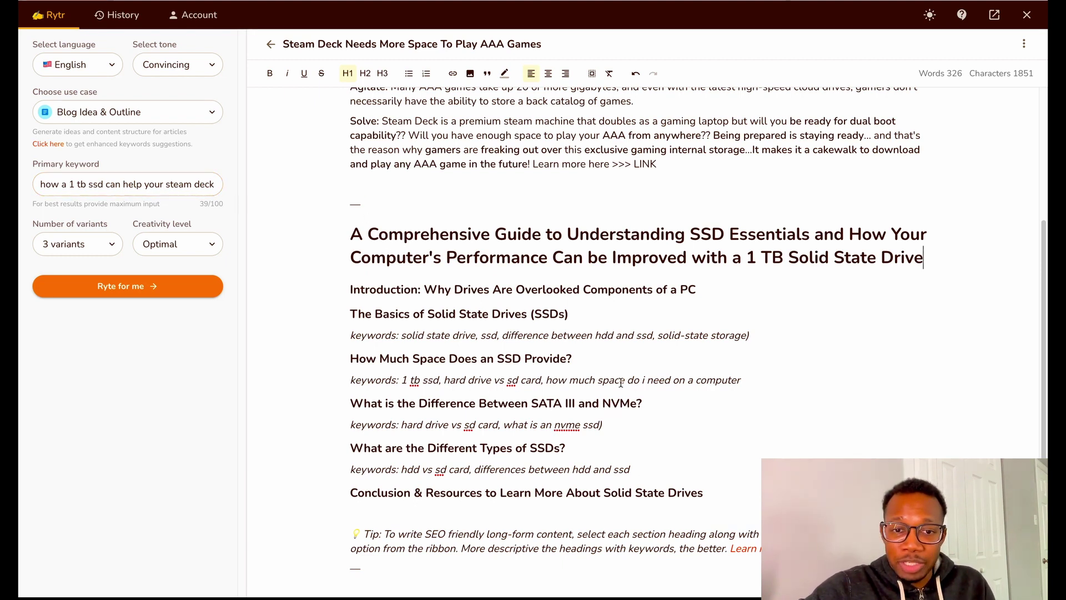
{"action": "scroll", "coordinate": [617, 378], "scroll_direction": "up", "scroll_amount": 3}
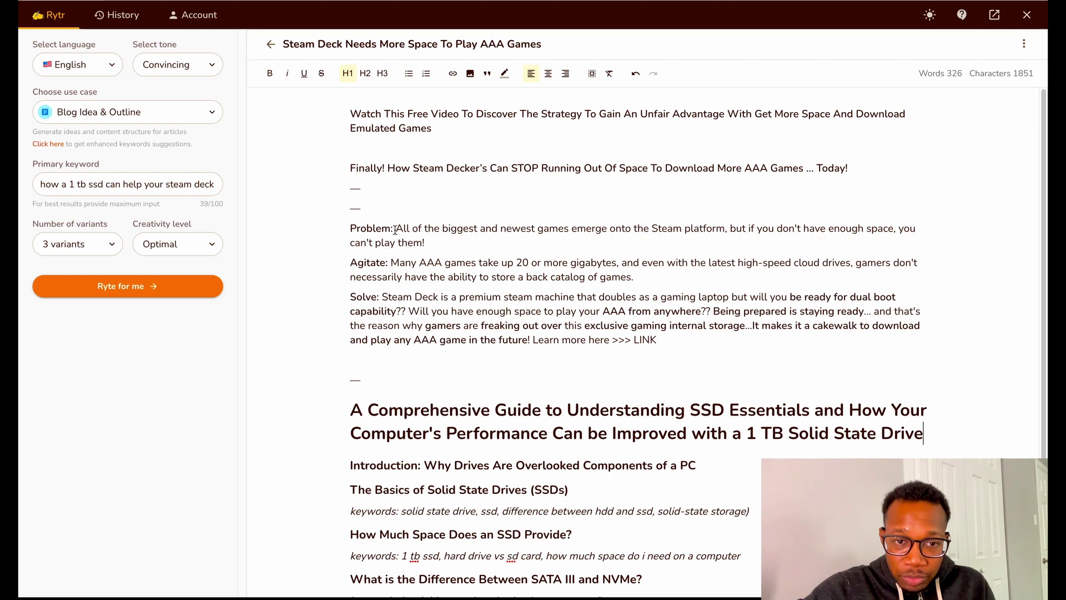
Step: Copy the Problem, Agitate and Solve paragraphs and paste them into the Pictory script as its text
{"action": "left_click_drag", "start_coordinate": [351, 228], "coordinate": [657, 339]}
{"action": "key", "text": "ctrl+c"}
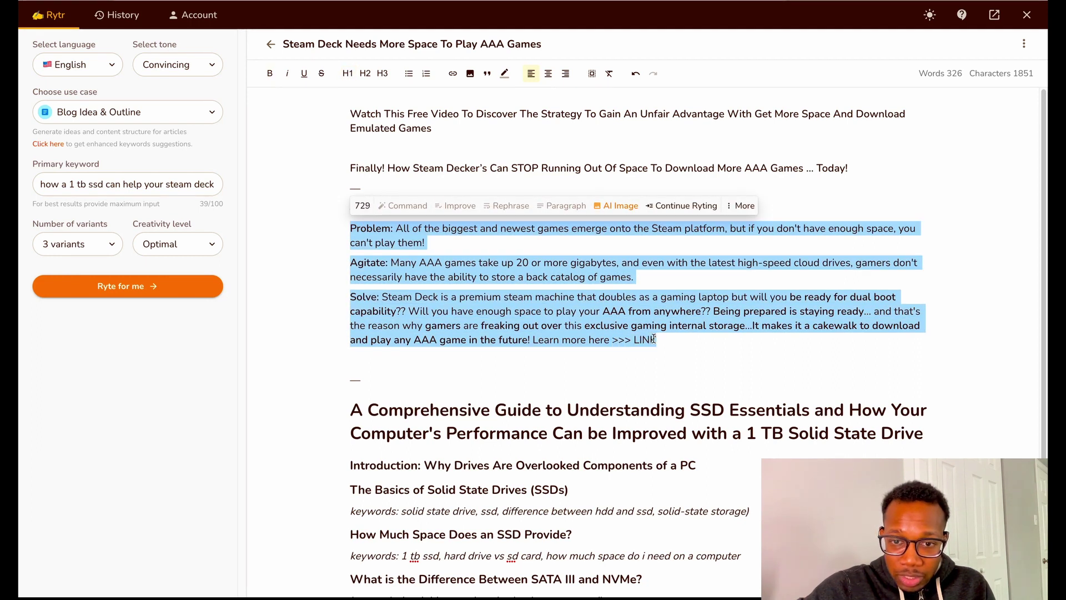
{"action": "right_click", "coordinate": [571, 321]}
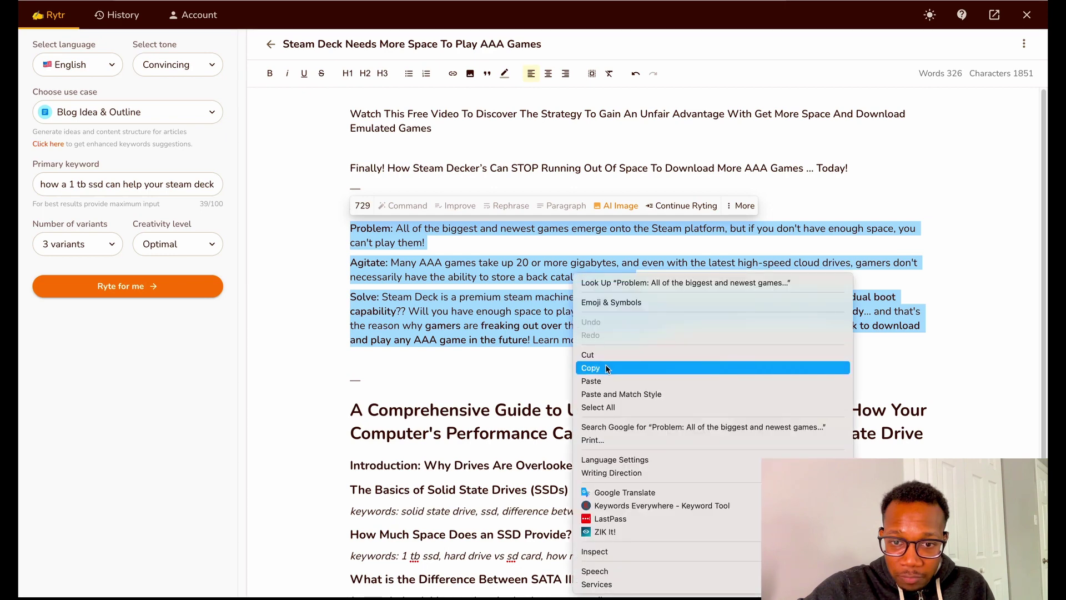
{"action": "left_click", "coordinate": [606, 367]}
{"action": "key", "text": "alt+Tab"}
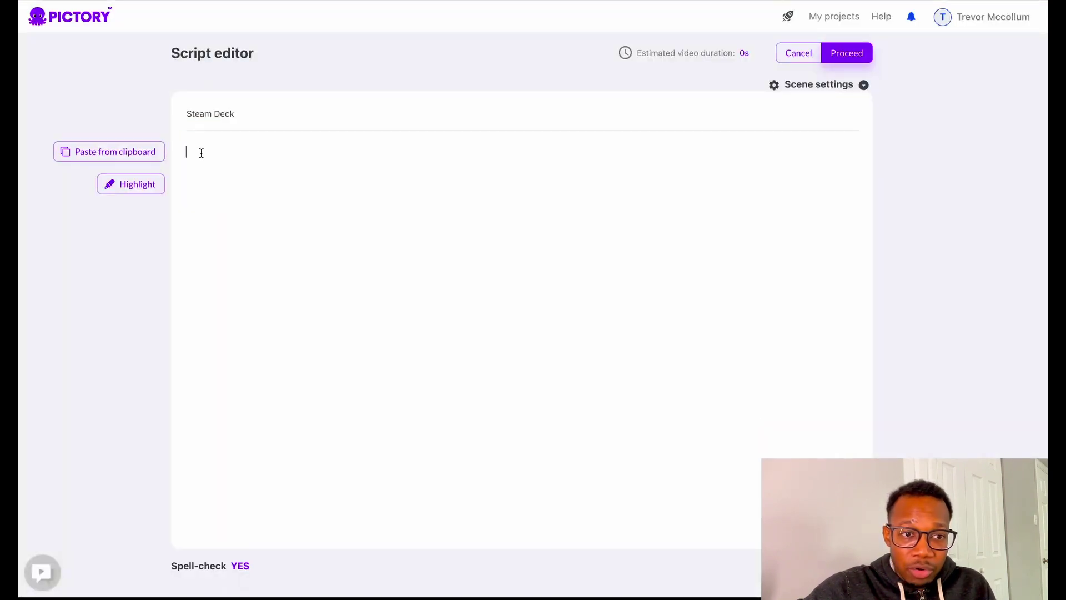
{"action": "left_click", "coordinate": [142, 151]}
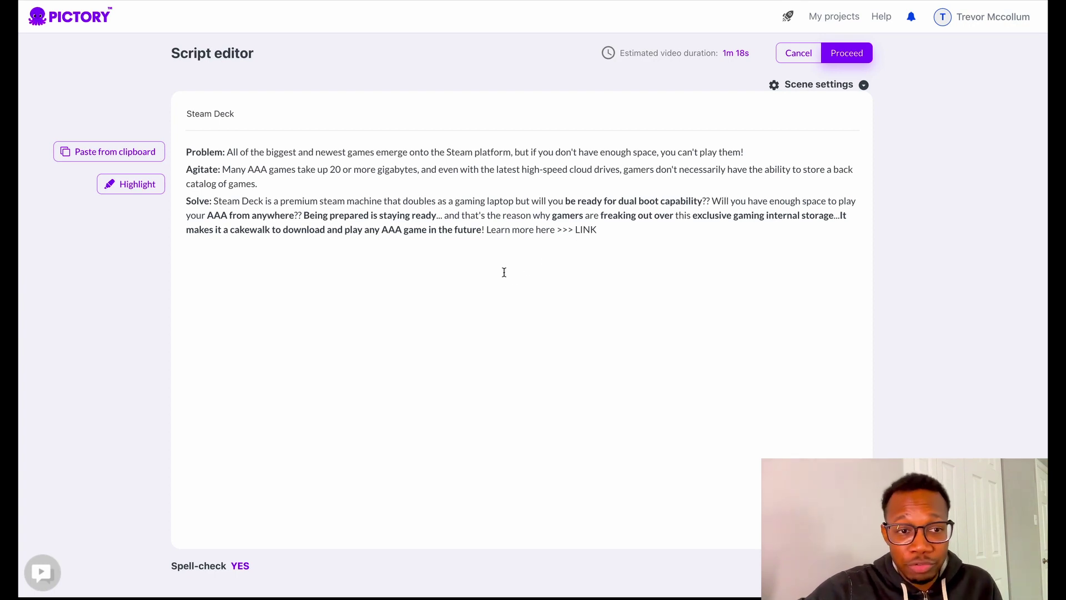
Step: Delete the "Problem:" label from the start of the script's first paragraph
{"action": "left_click", "coordinate": [227, 152]}
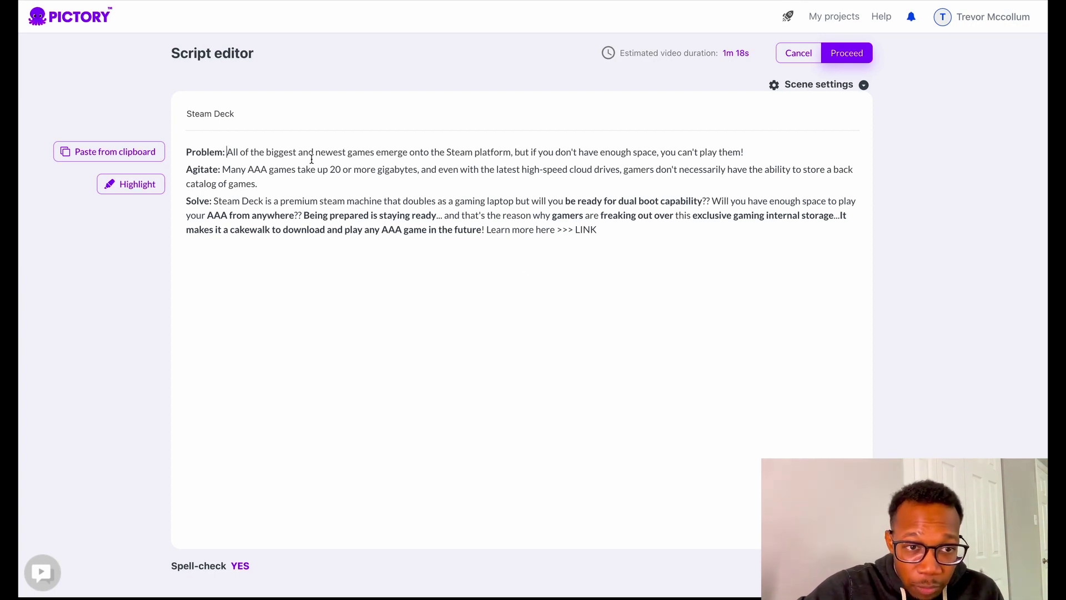
{"action": "key", "text": "BackSpace"}
{"action": "key", "text": "BackSpace"}
{"action": "key", "text": "BackSpace"}
{"action": "key", "text": "BackSpace"}
{"action": "key", "text": "BackSpace"}
{"action": "key", "text": "BackSpace"}
{"action": "key", "text": "BackSpace"}
{"action": "key", "text": "BackSpace"}
{"action": "key", "text": "BackSpace"}
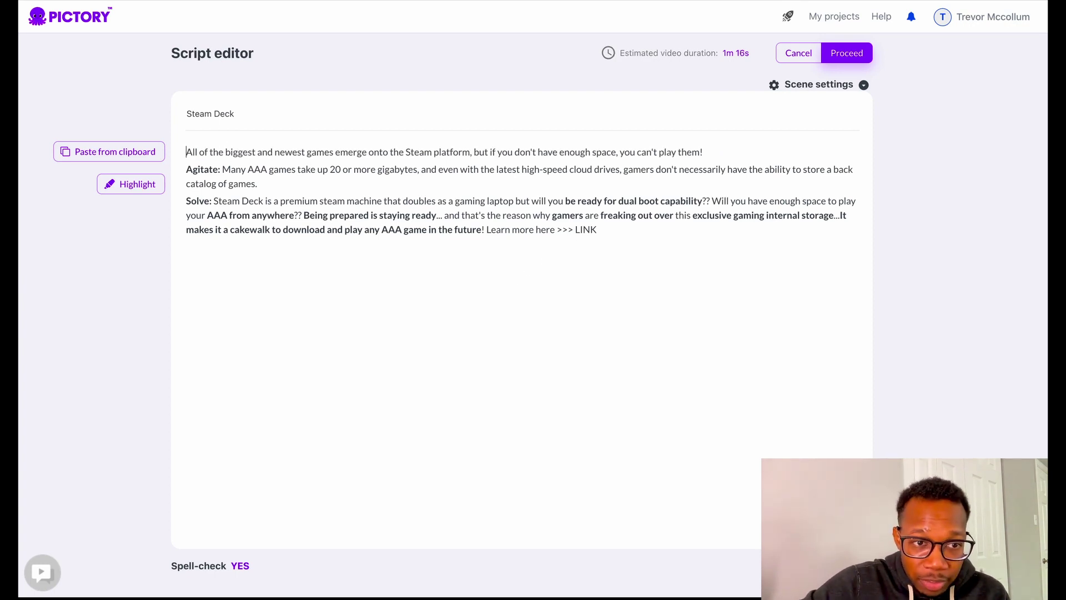
Step: Delete the "Agitate:" label from the start of the second paragraph
{"action": "left_click", "coordinate": [224, 170]}
{"action": "key", "text": "BackSpace"}
{"action": "key", "text": "BackSpace"}
{"action": "key", "text": "BackSpace"}
{"action": "key", "text": "BackSpace"}
{"action": "key", "text": "BackSpace"}
{"action": "key", "text": "BackSpace"}
{"action": "key", "text": "BackSpace"}
{"action": "key", "text": "BackSpace"}
{"action": "key", "text": "BackSpace"}
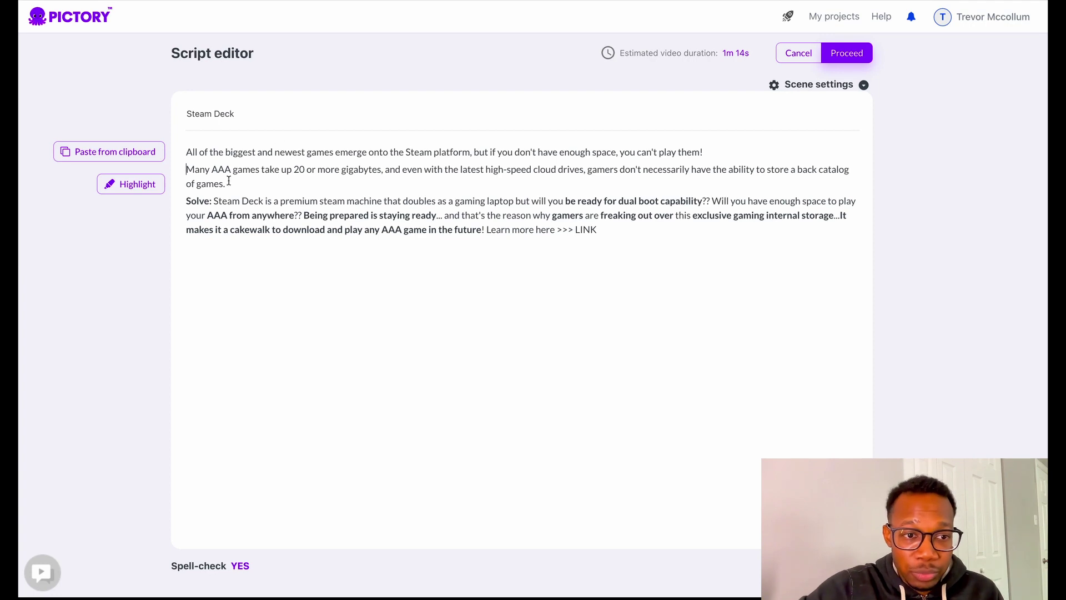
Step: Delete the "Solve:" label from the start of the third paragraph
{"action": "left_click", "coordinate": [216, 200]}
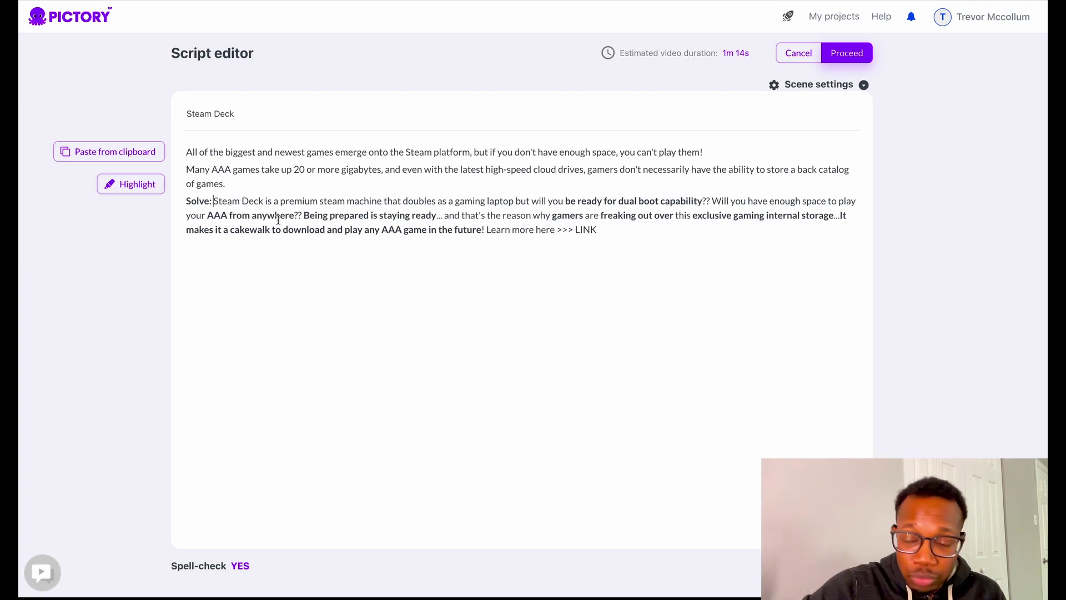
{"action": "key", "text": "BackSpace"}
{"action": "key", "text": "BackSpace"}
{"action": "key", "text": "BackSpace"}
{"action": "key", "text": "BackSpace"}
{"action": "key", "text": "BackSpace"}
{"action": "key", "text": "BackSpace"}
{"action": "key", "text": "BackSpace"}
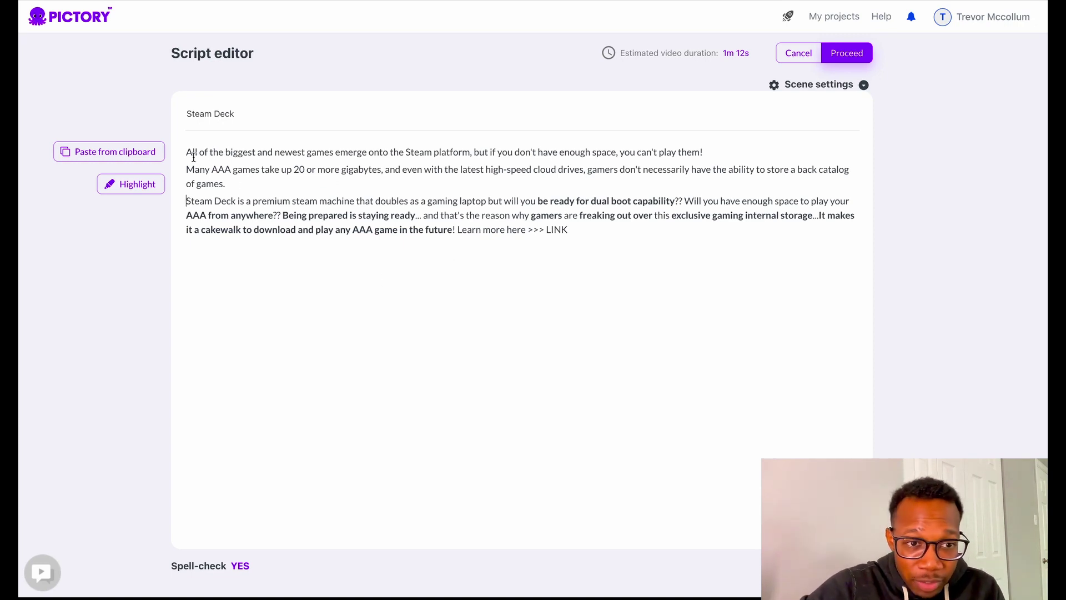
Step: Split the script into spaced paragraphs, starting new ones at "Being prepared is staying ready" and "It makes it a cakewalk"
{"action": "key", "text": "ctrl+z"}
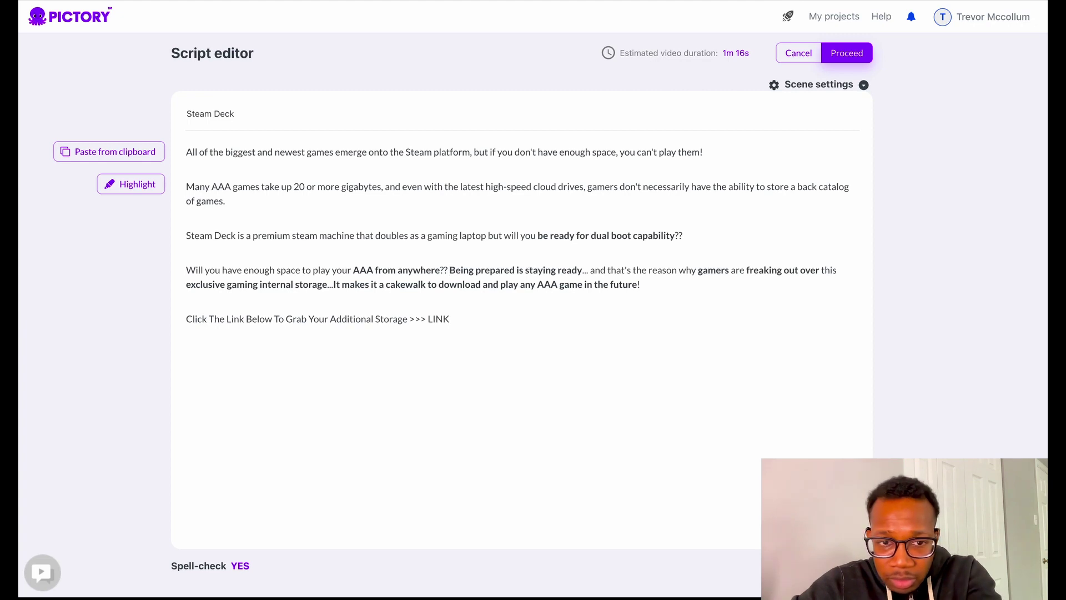
{"action": "key", "text": "Return"}
{"action": "key", "text": "Return"}
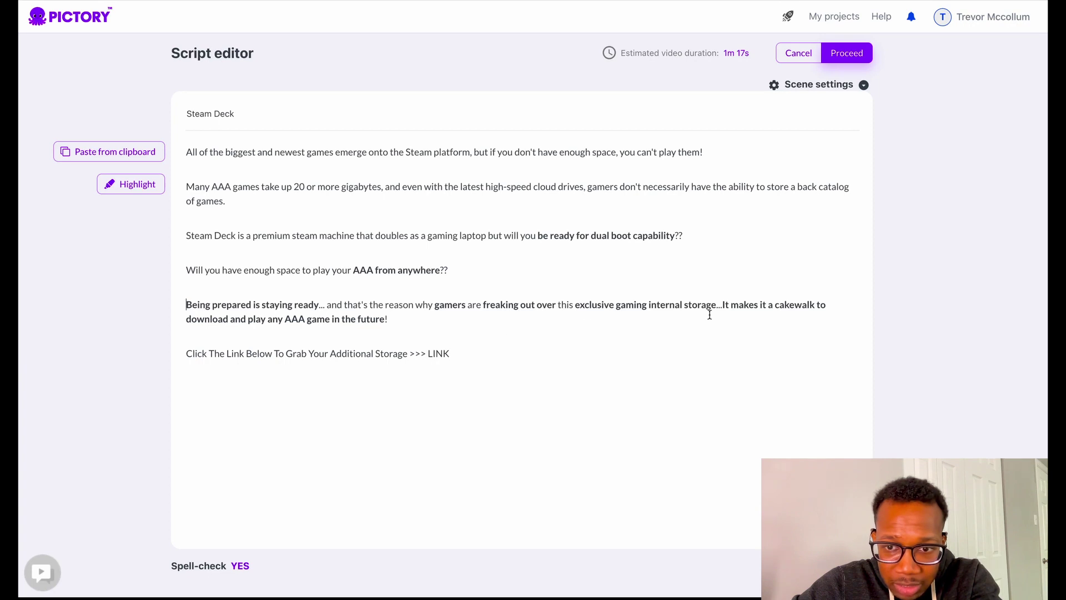
{"action": "left_click", "coordinate": [723, 303]}
{"action": "key", "text": "Return"}
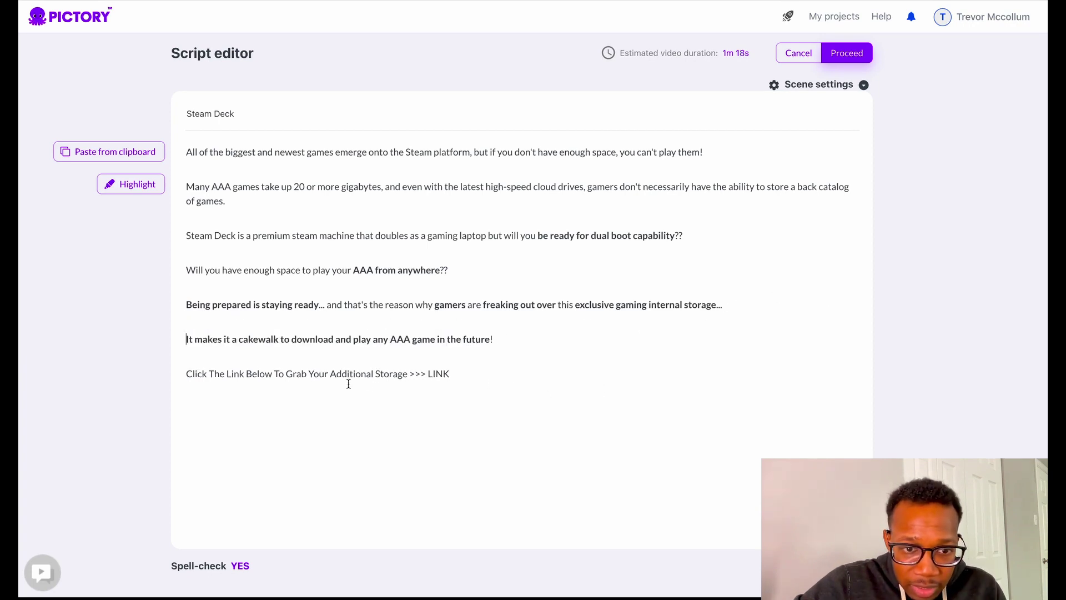
Step: Replace the ">>> LINK" placeholder in the closing line so it reads "Click The Link Below To Grab Your Additional Storage Today!"
{"action": "left_click_drag", "start_coordinate": [462, 375], "coordinate": [409, 376]}
{"action": "type", "text": "T"}
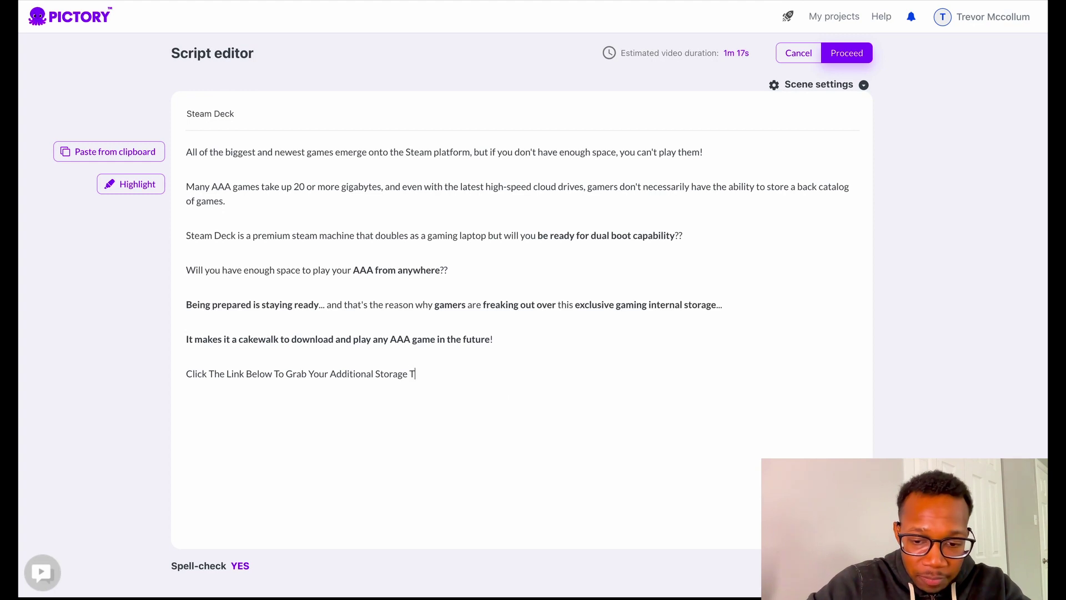
{"action": "type", "text": "oday!"}
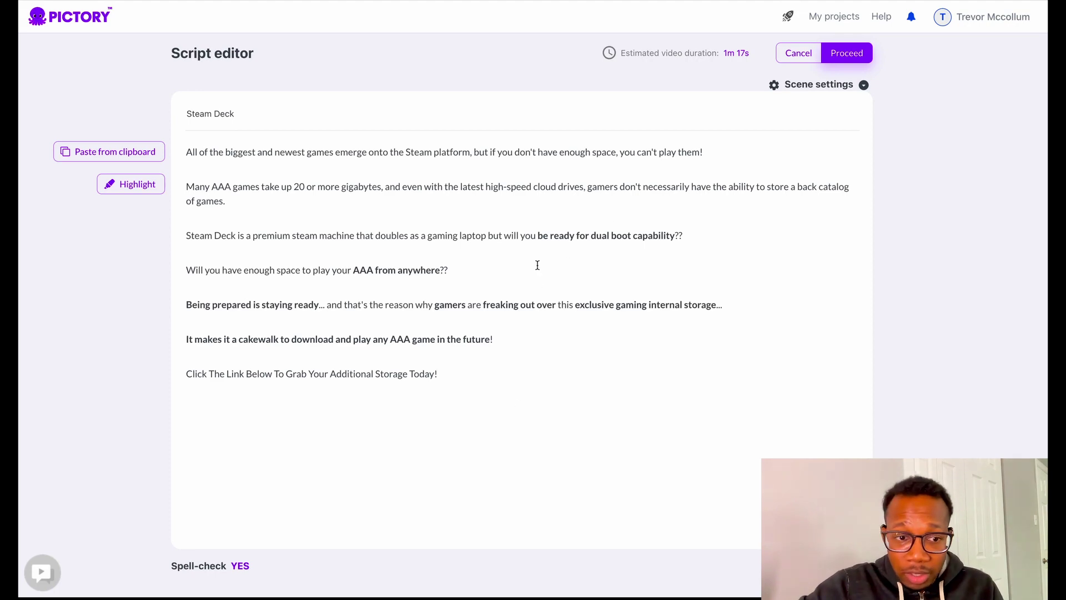
Step: Proceed from the finished script to the template library and select the Corporate template
{"action": "left_click", "coordinate": [849, 53]}
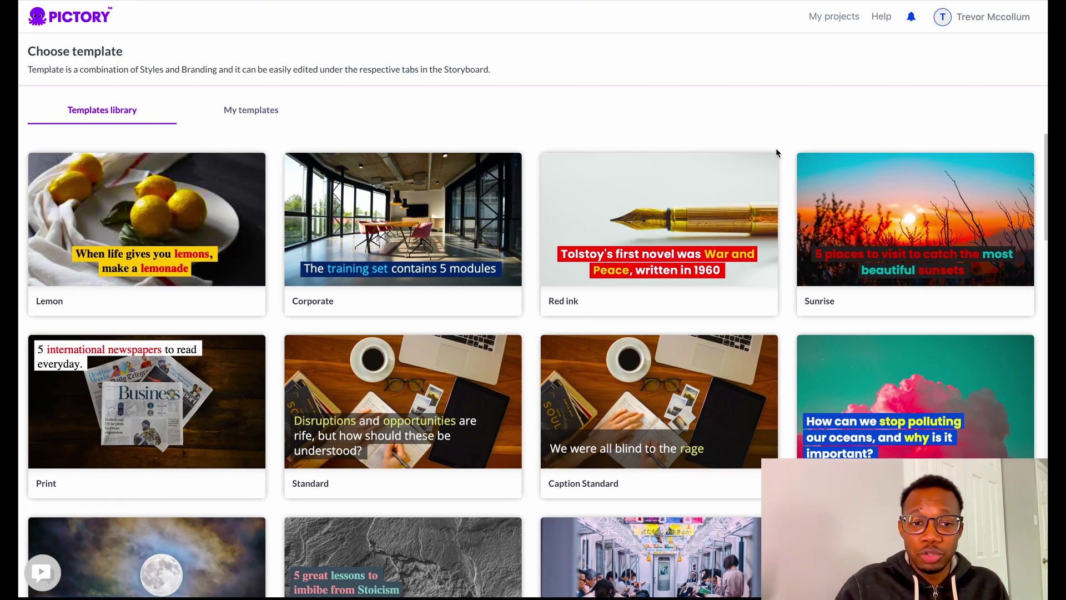
{"action": "mouse_move", "coordinate": [401, 277]}
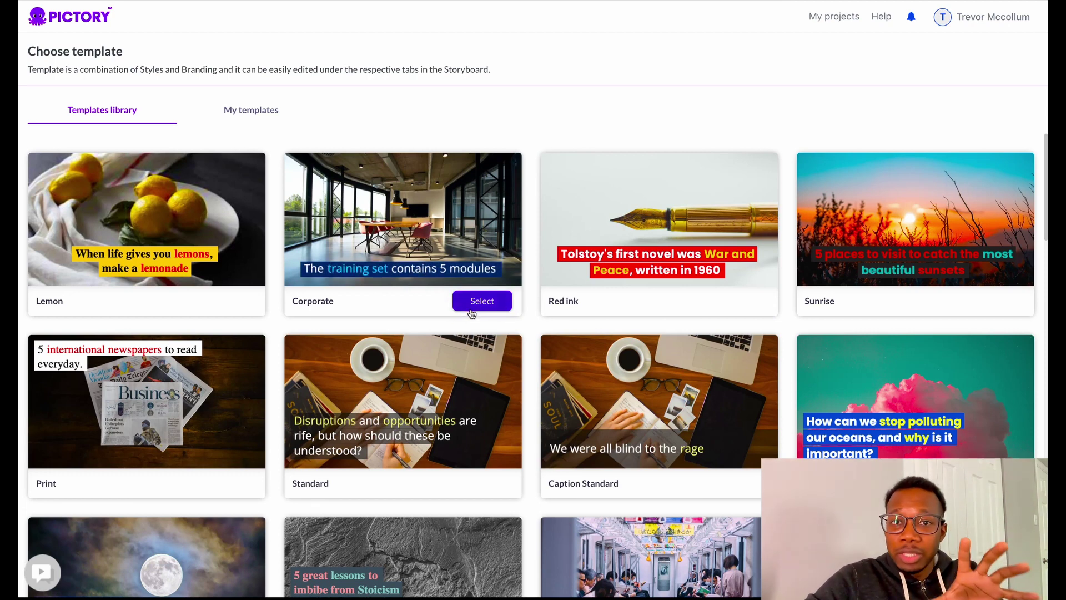
{"action": "mouse_move", "coordinate": [168, 296]}
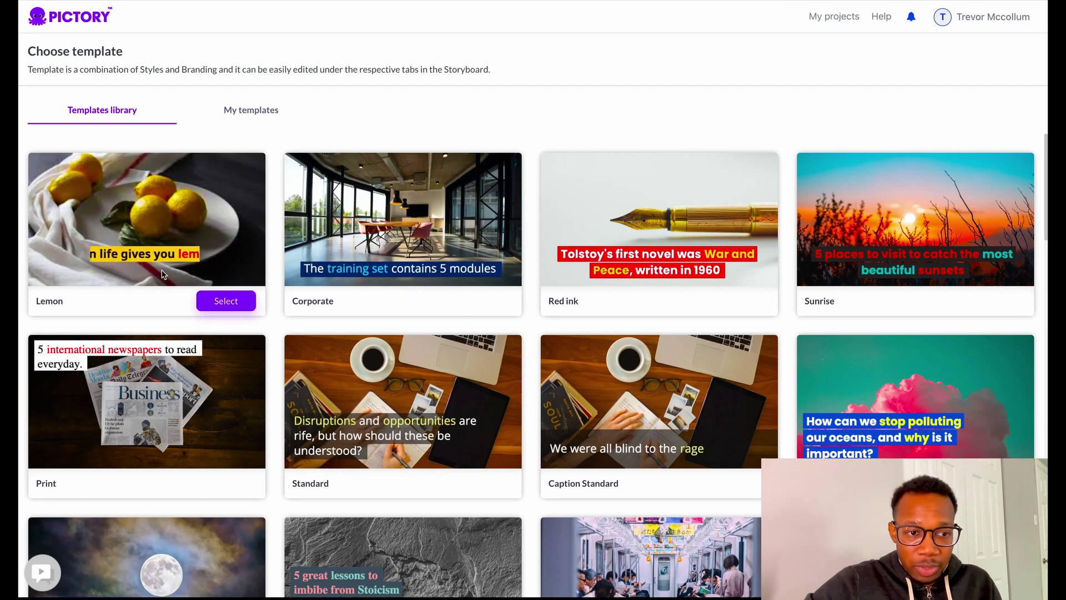
{"action": "mouse_move", "coordinate": [636, 356]}
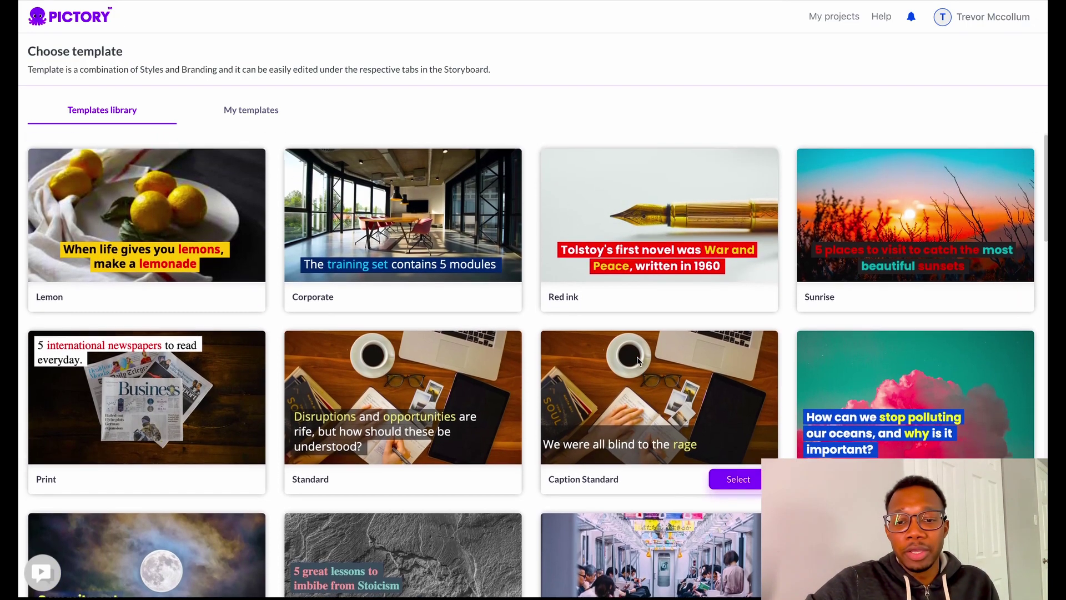
{"action": "scroll", "coordinate": [636, 356], "scroll_direction": "down", "scroll_amount": 6}
{"action": "mouse_move", "coordinate": [519, 345]}
{"action": "scroll", "coordinate": [519, 345], "scroll_direction": "down", "scroll_amount": 7}
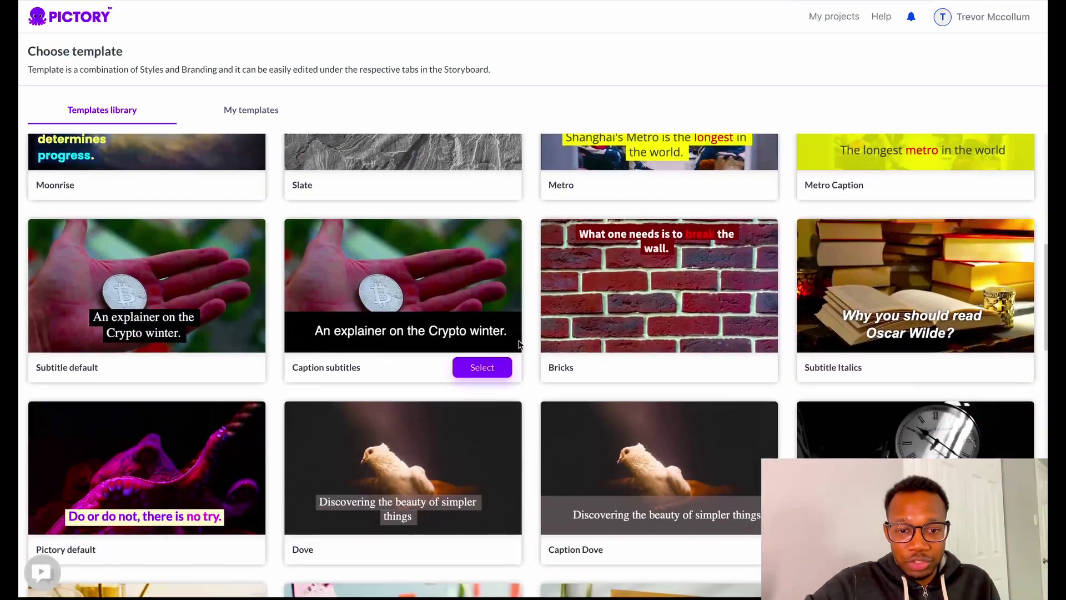
{"action": "scroll", "coordinate": [518, 347], "scroll_direction": "up", "scroll_amount": 13}
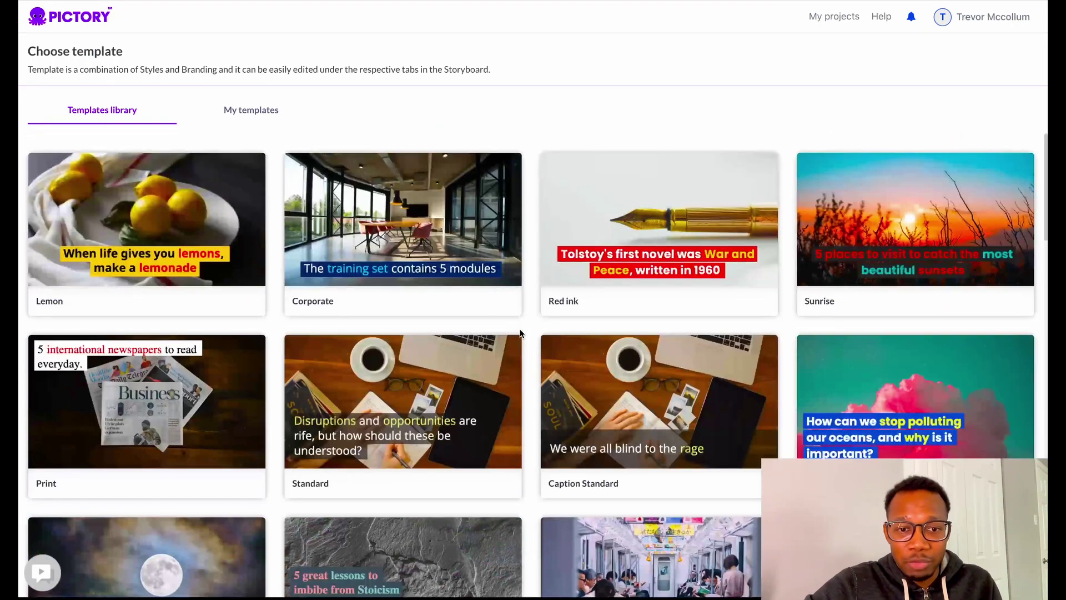
{"action": "mouse_move", "coordinate": [464, 293]}
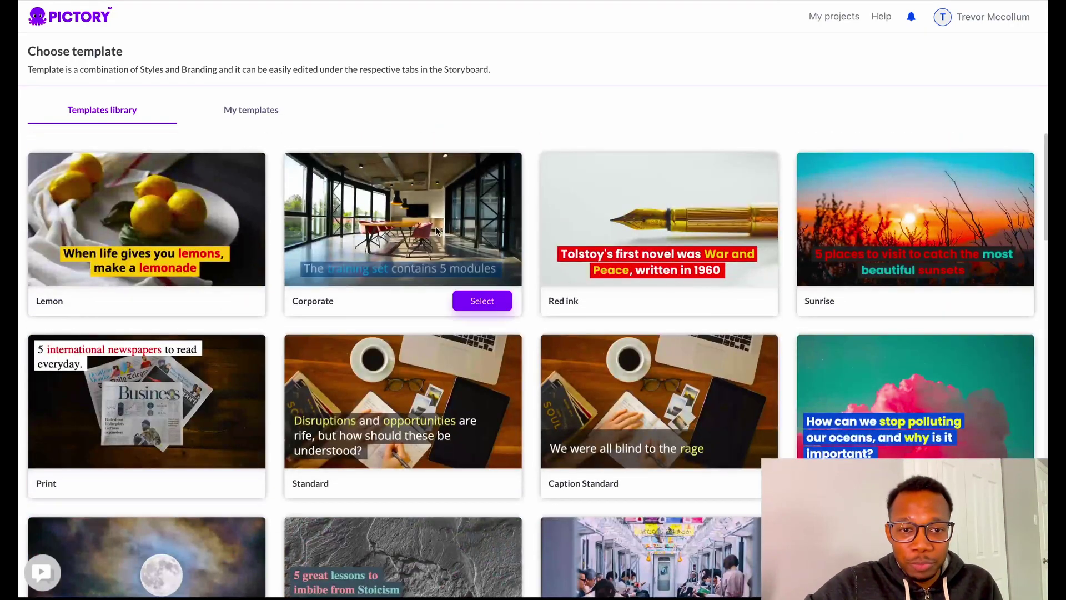
{"action": "left_click", "coordinate": [475, 309]}
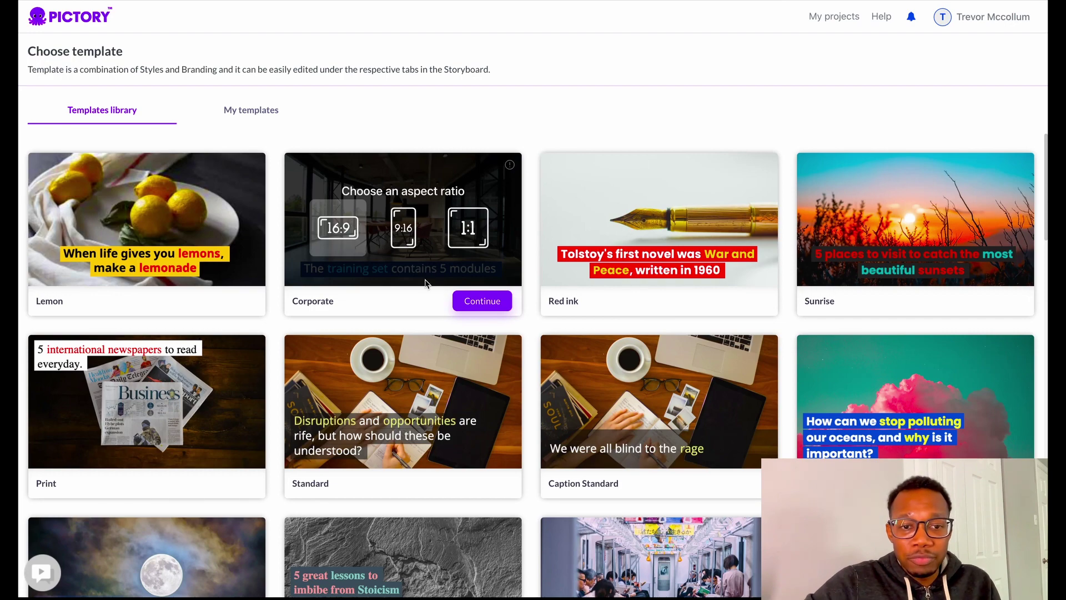
Step: Create the storyboard from the Corporate template in 16:9 and review the generated scenes through to Scene 7
{"action": "left_click", "coordinate": [472, 309]}
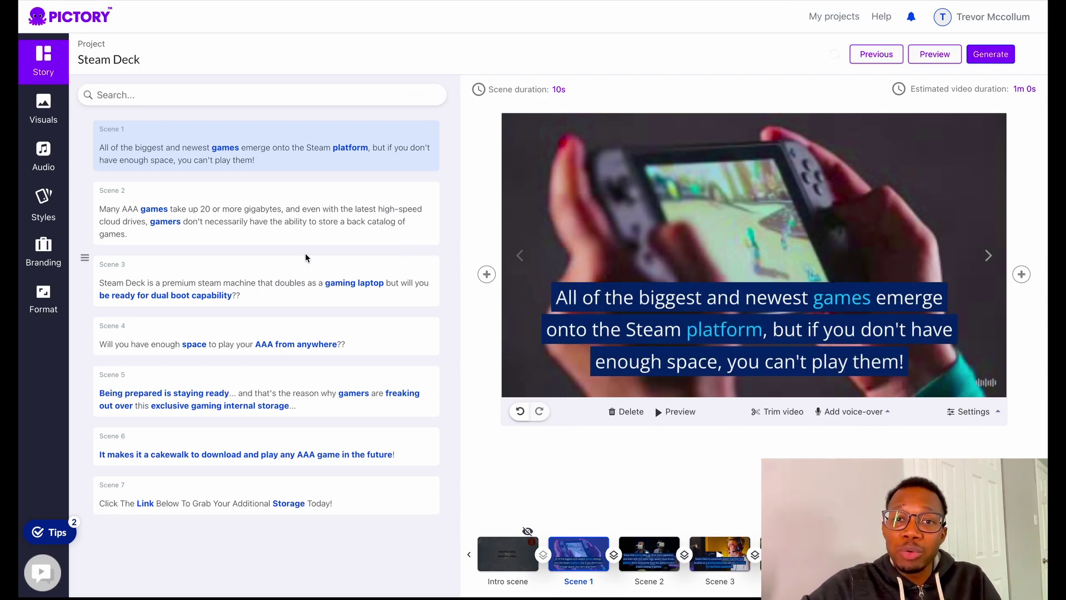
{"action": "left_click", "coordinate": [347, 217]}
{"action": "left_click", "coordinate": [988, 256]}
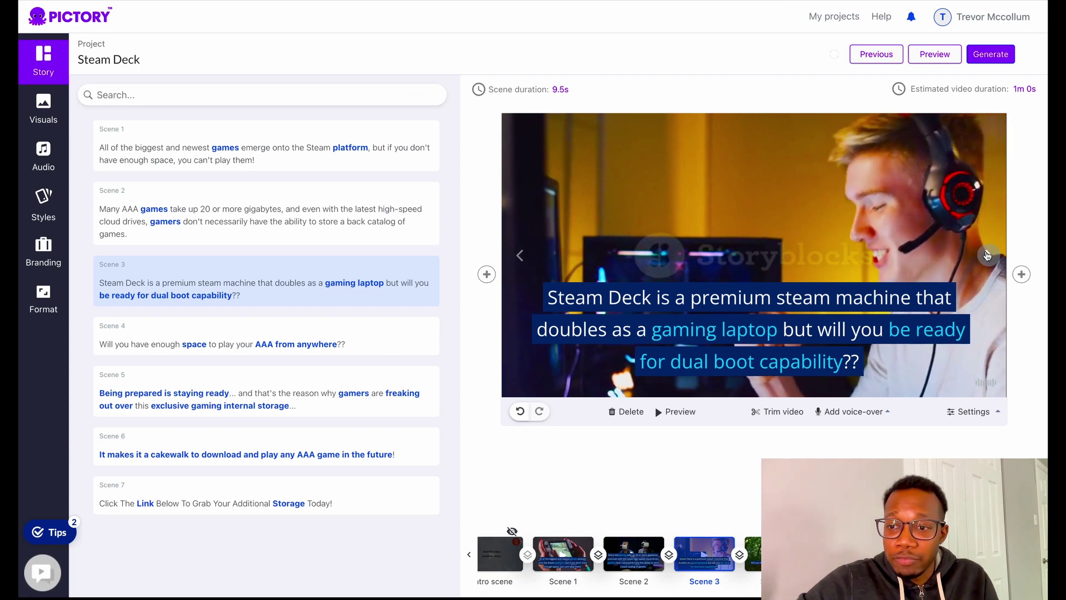
{"action": "left_click", "coordinate": [988, 255]}
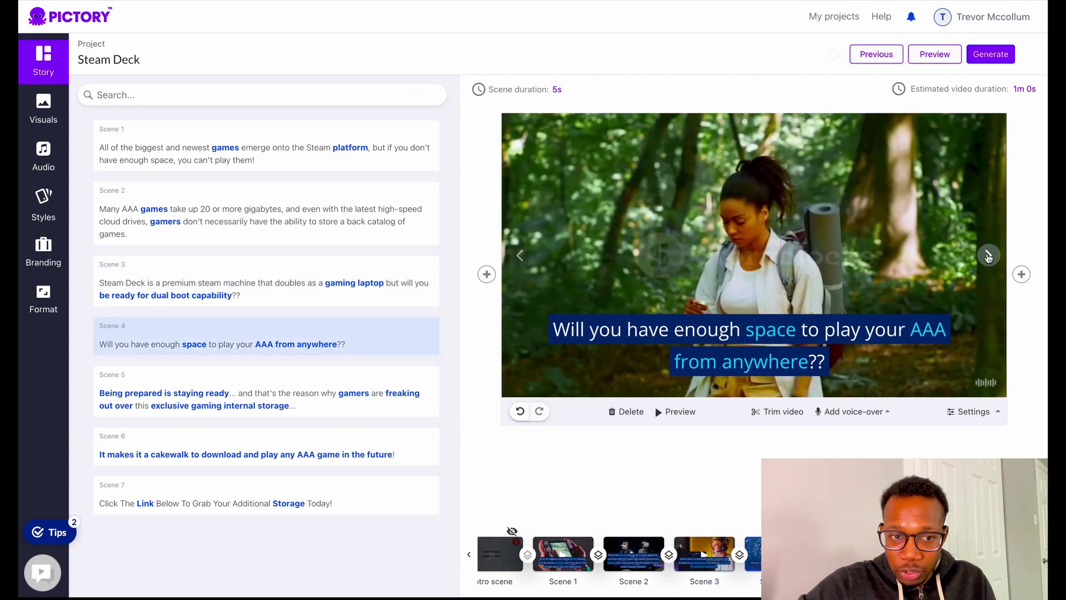
{"action": "left_click", "coordinate": [987, 255]}
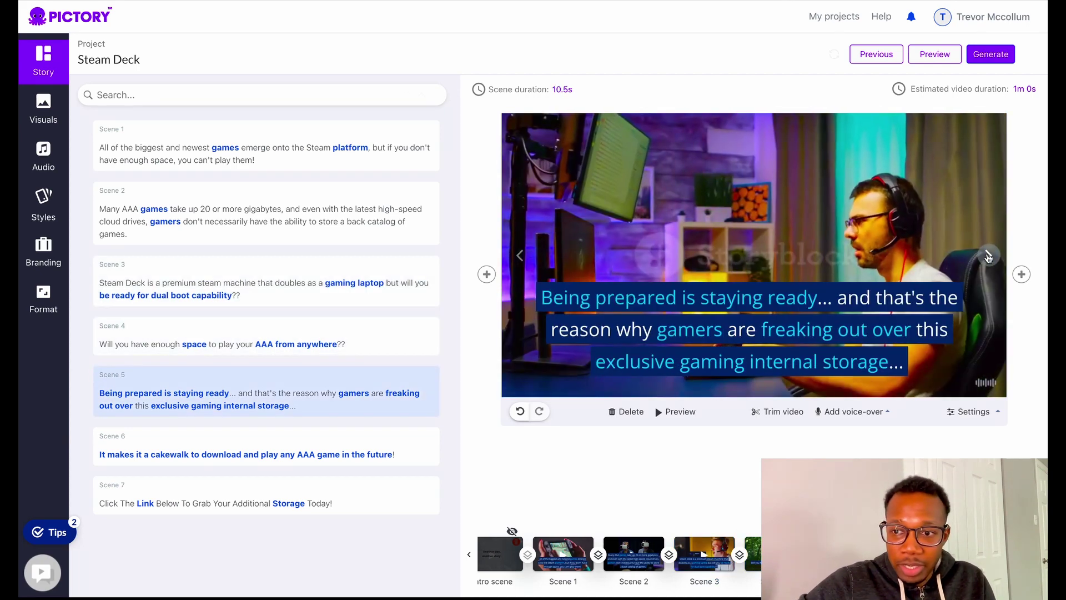
{"action": "left_click", "coordinate": [988, 255]}
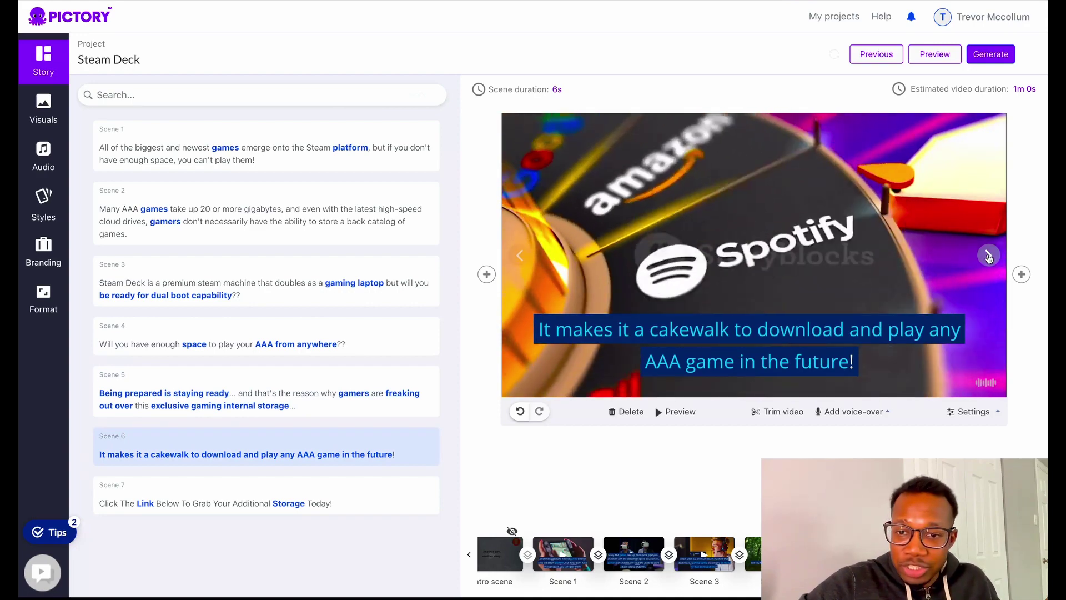
{"action": "left_click", "coordinate": [988, 256]}
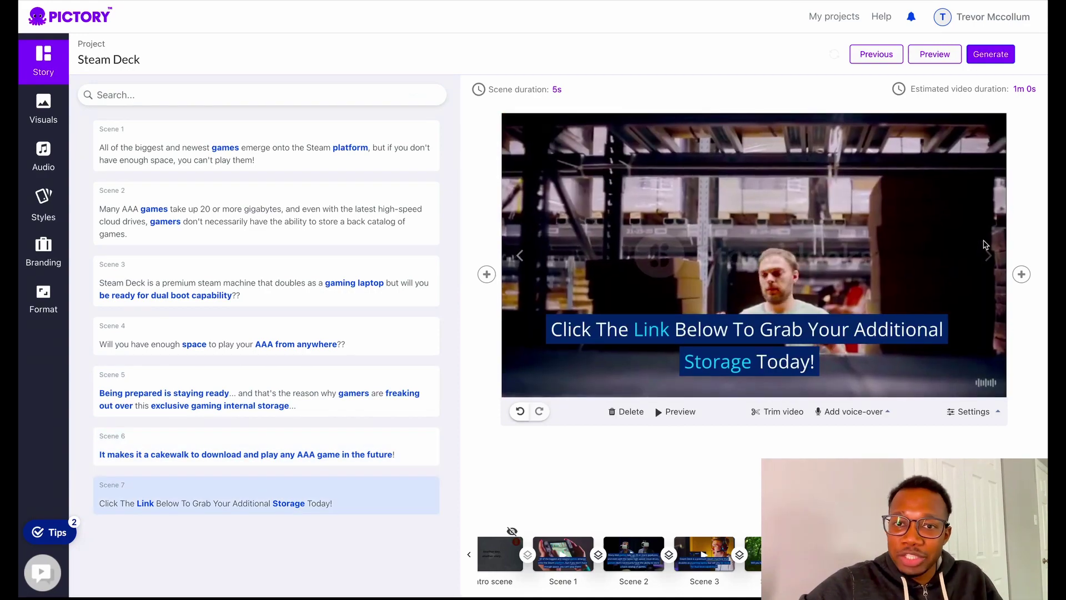
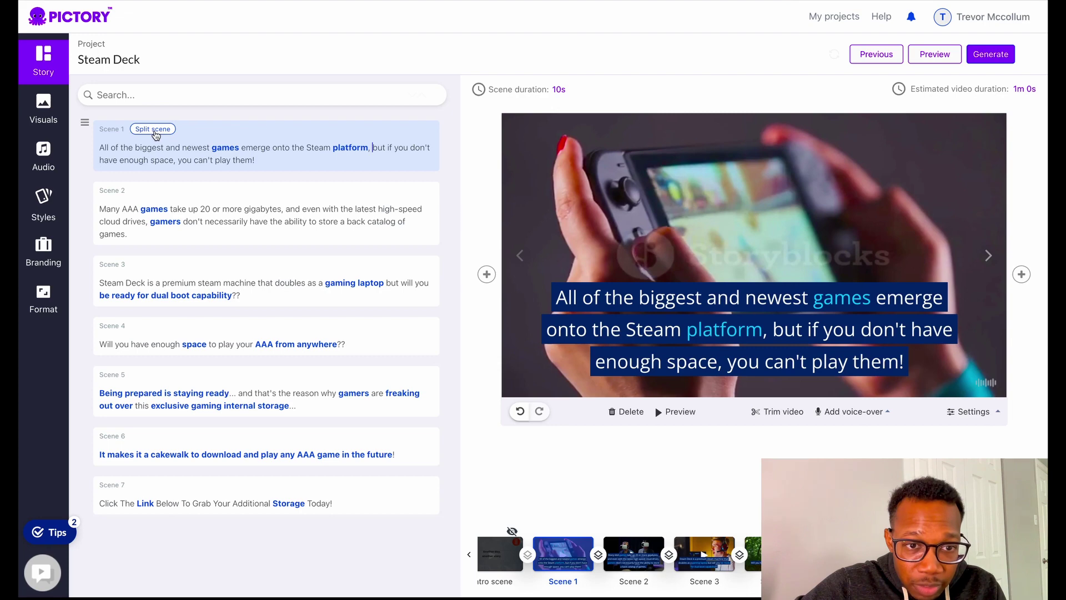
Step: Split Scene 1 before "but if you don't have enough space" and compare the two resulting scenes
{"action": "left_click", "coordinate": [156, 135]}
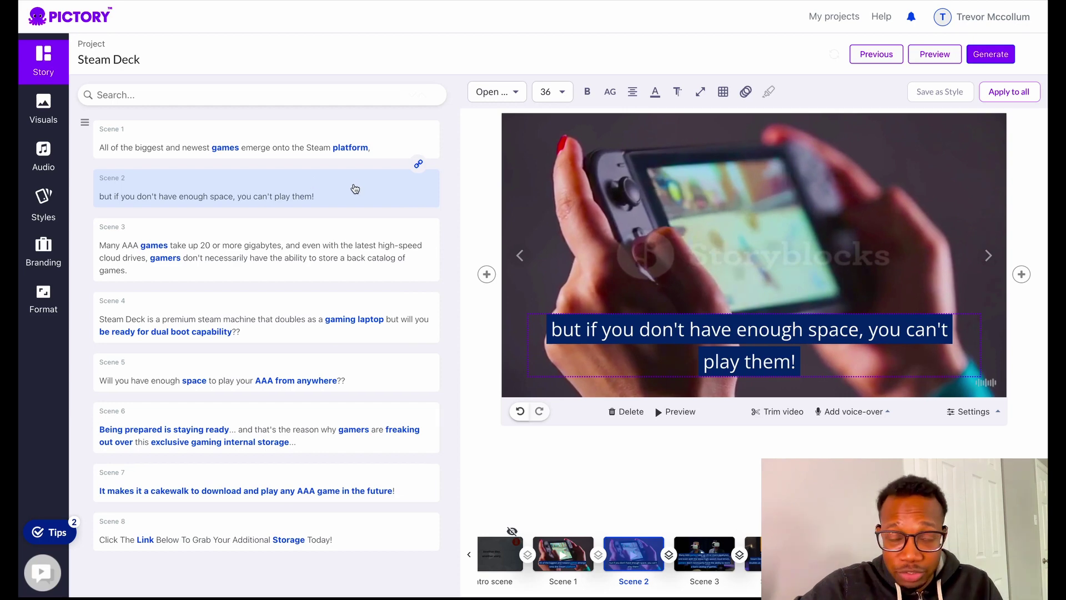
{"action": "left_click", "coordinate": [343, 198]}
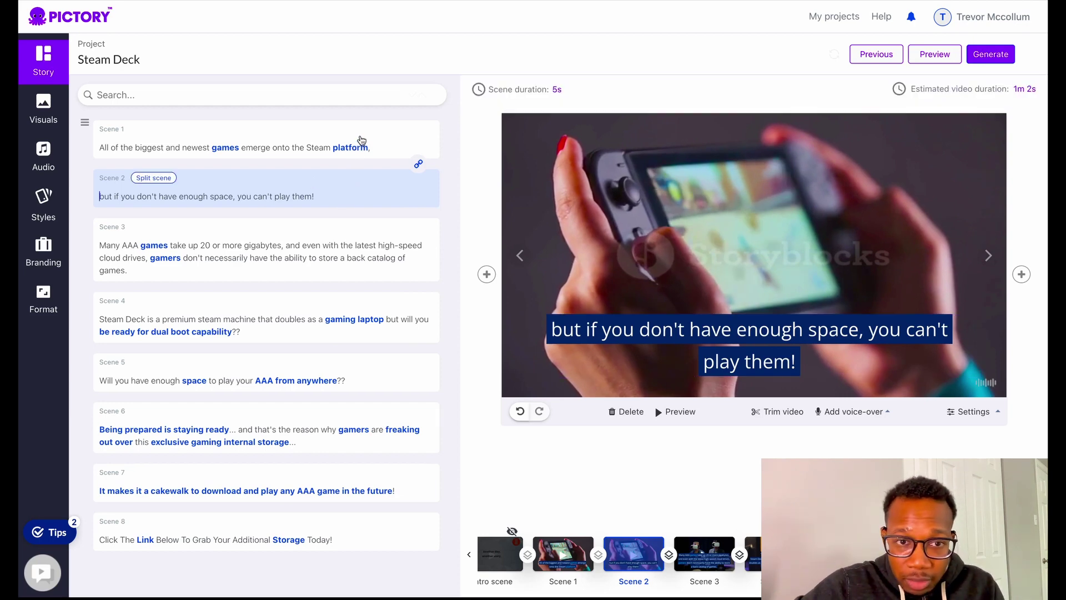
{"action": "left_click", "coordinate": [362, 142]}
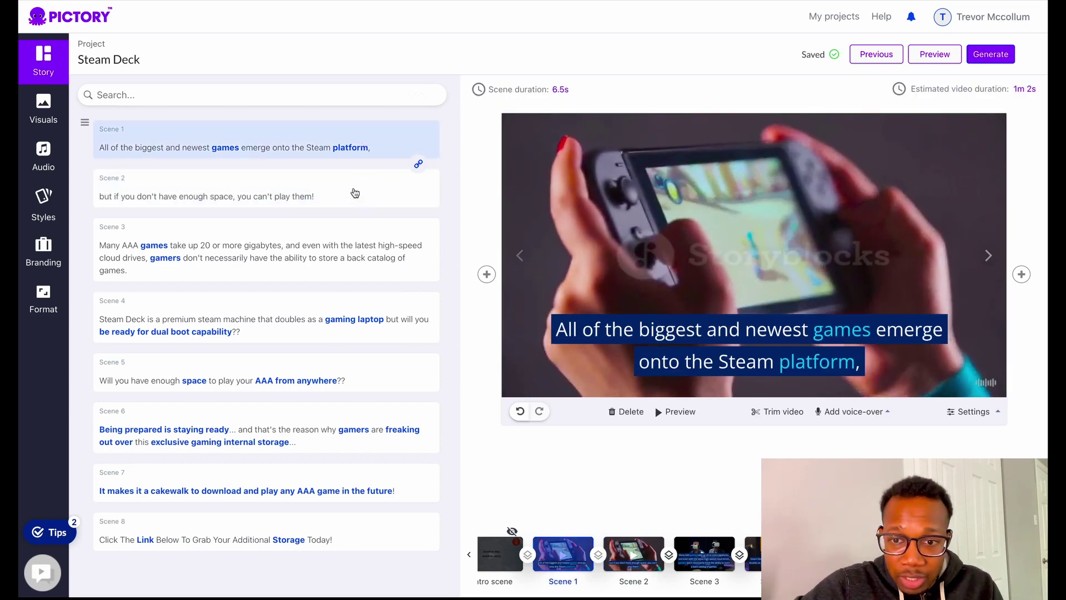
{"action": "left_click", "coordinate": [355, 193]}
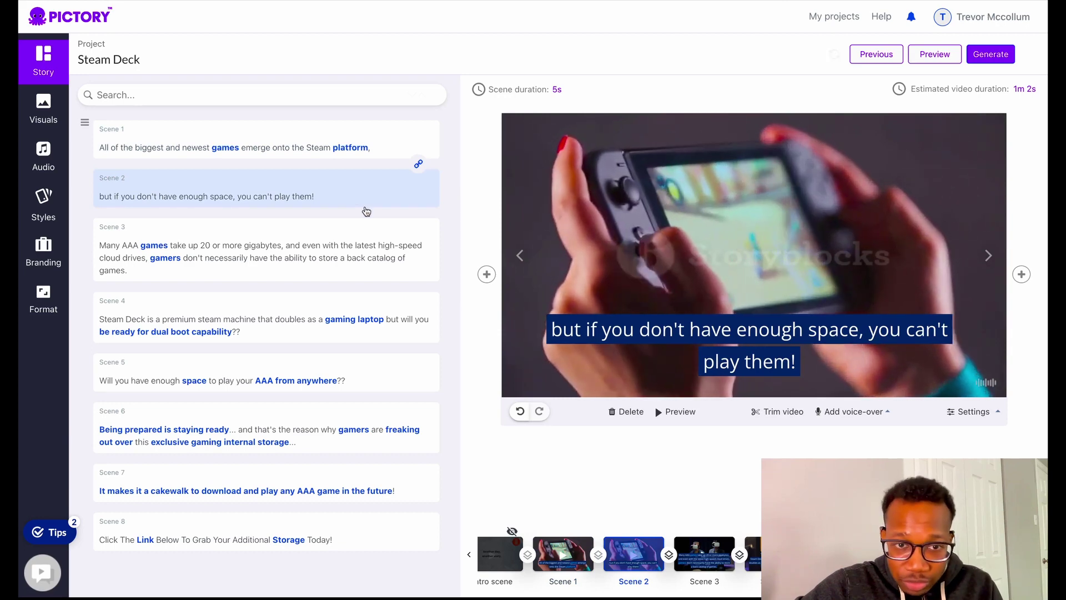
Step: Split Scene 3 before "gamers don't necessarily have the ability" and Scene 5 before "but will you be ready for dual boot capability"
{"action": "left_click", "coordinate": [374, 241]}
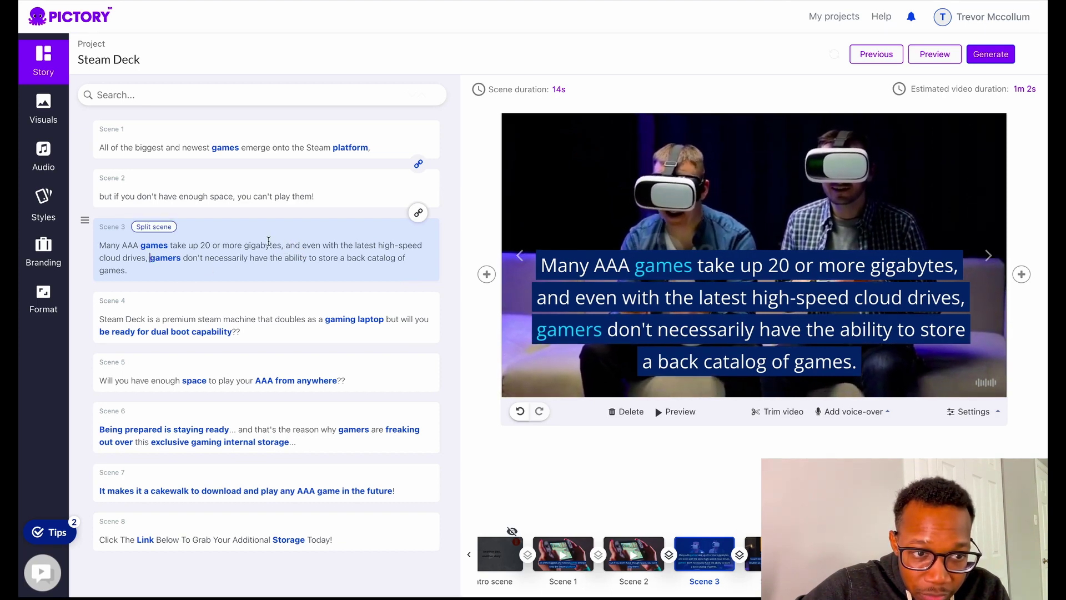
{"action": "left_click", "coordinate": [159, 227]}
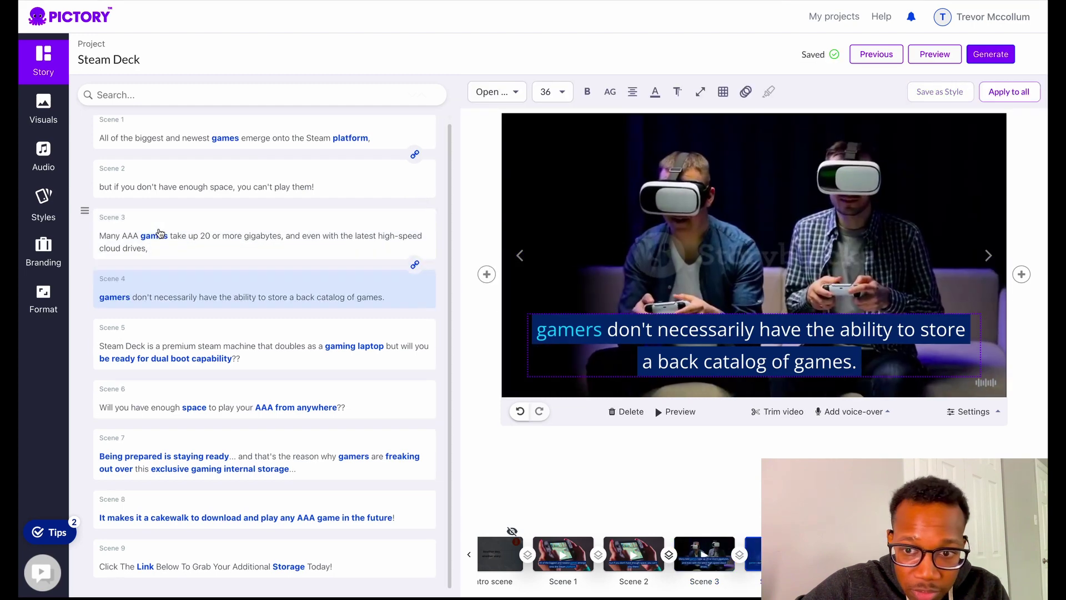
{"action": "left_click", "coordinate": [382, 338]}
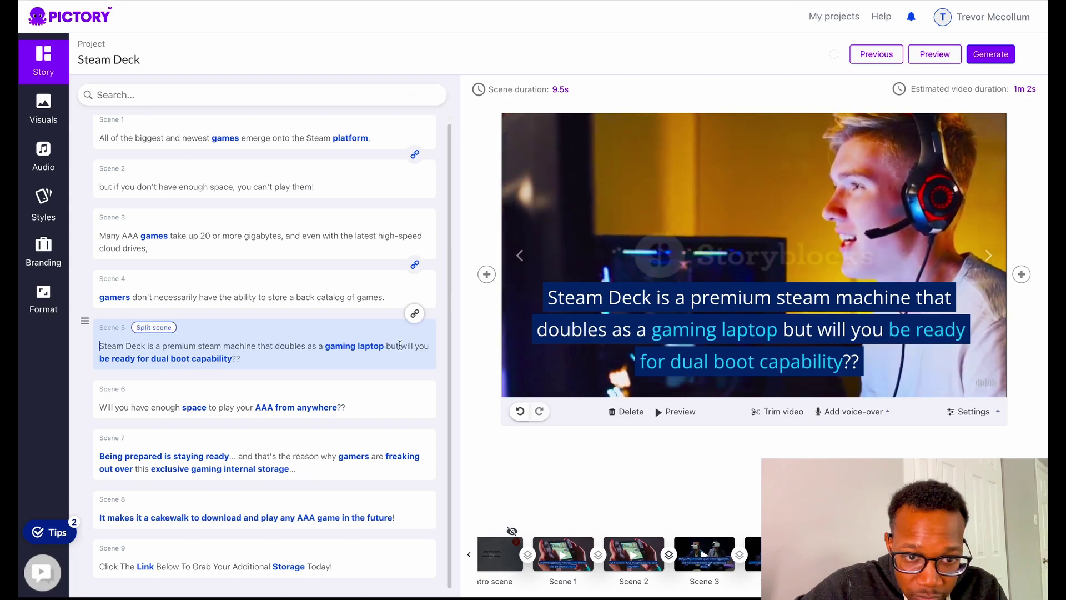
{"action": "left_click", "coordinate": [154, 327]}
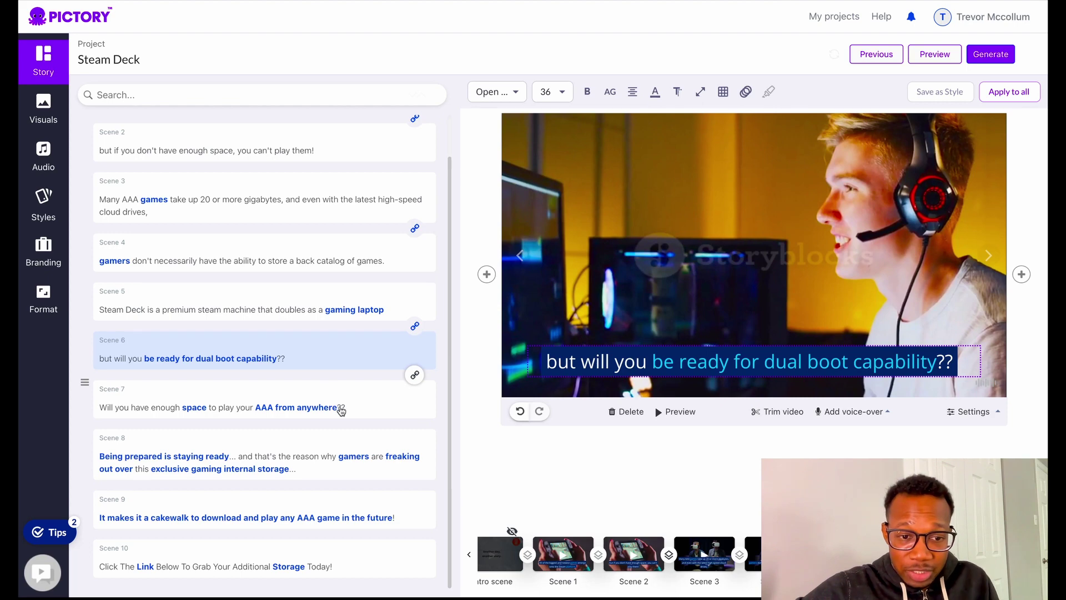
Step: Try left and right alignment on the Scene 1 caption, returning it to centered
{"action": "scroll", "coordinate": [390, 140], "scroll_direction": "up", "scroll_amount": 1}
{"action": "left_click", "coordinate": [390, 139]}
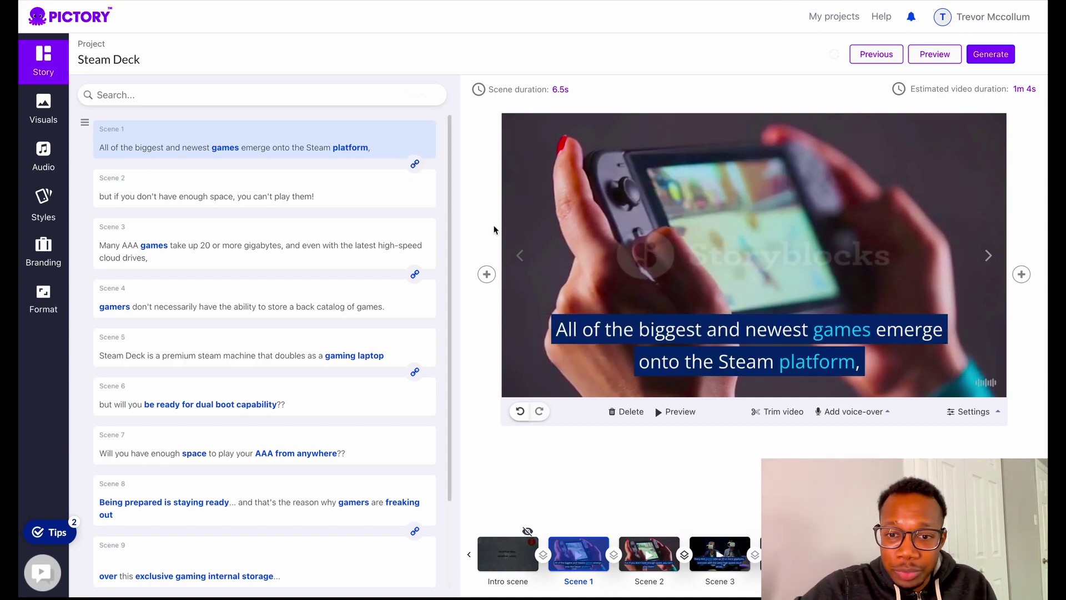
{"action": "left_click", "coordinate": [775, 351]}
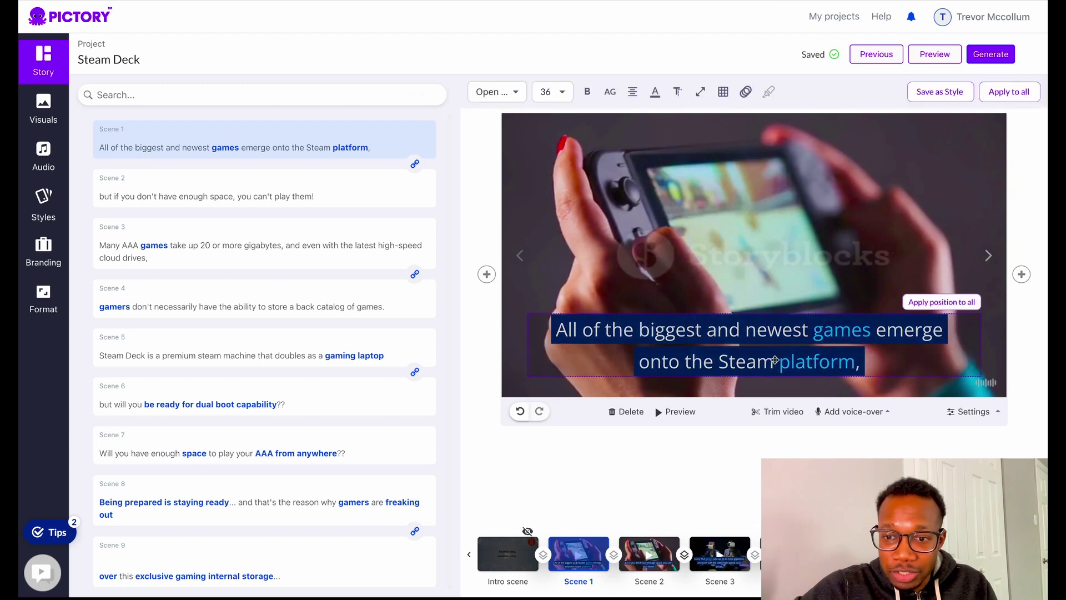
{"action": "left_click", "coordinate": [826, 410]}
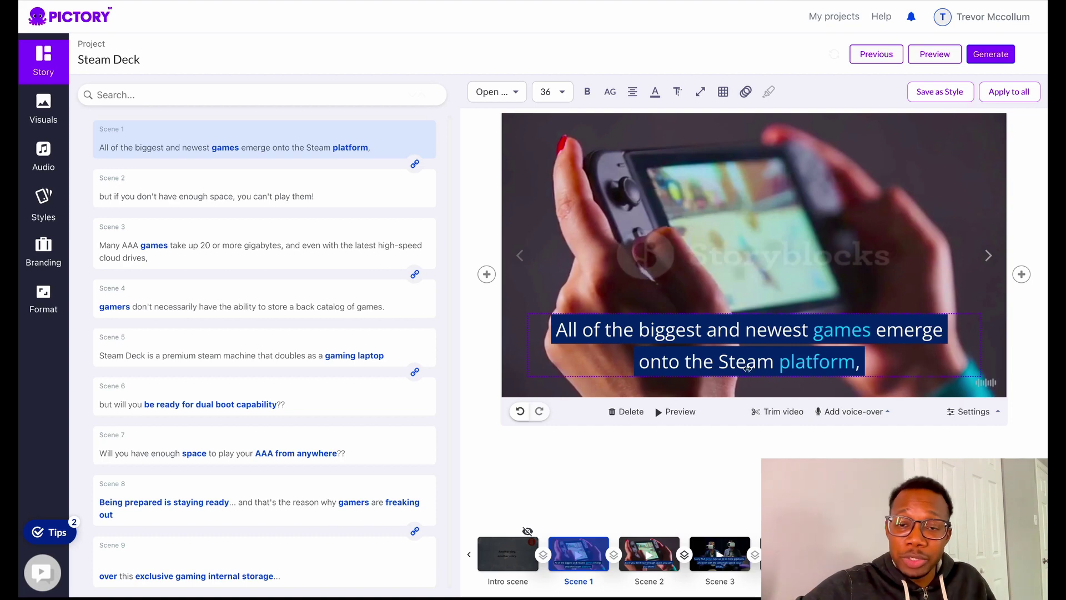
{"action": "left_click", "coordinate": [633, 92]}
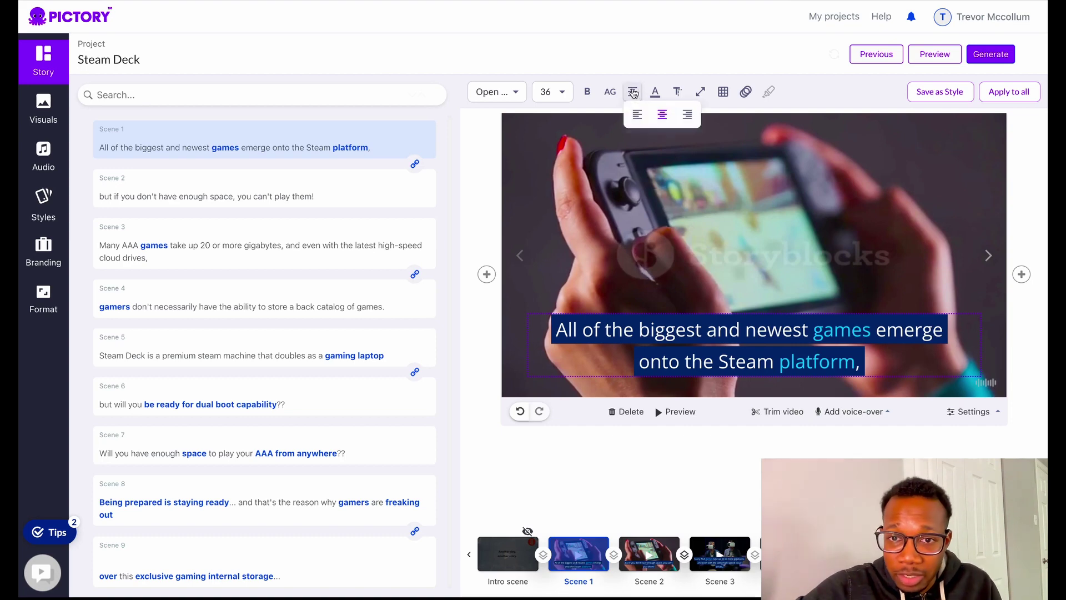
{"action": "left_click", "coordinate": [636, 121]}
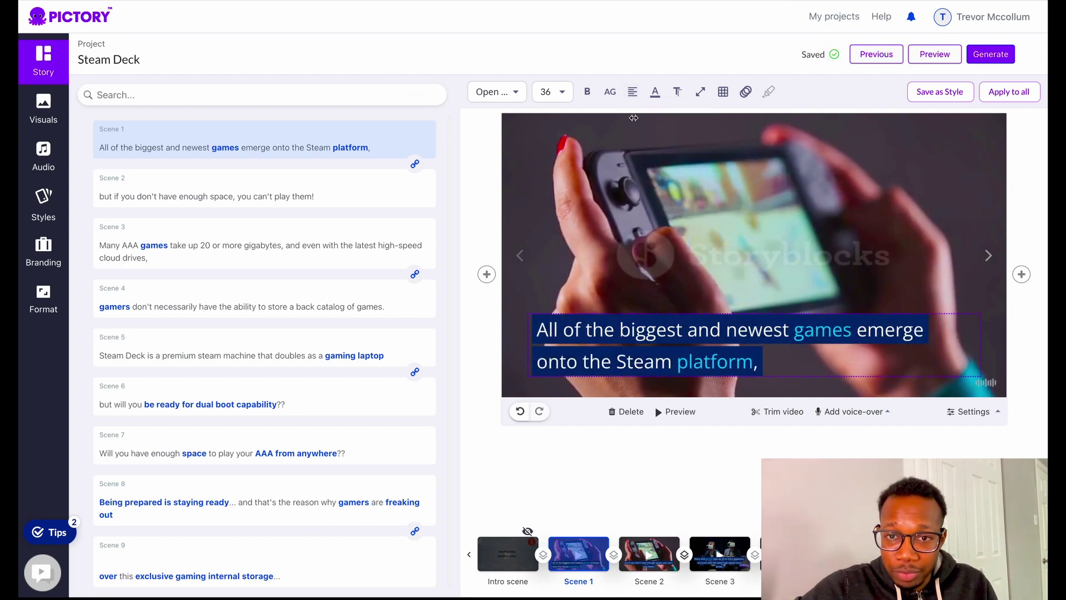
{"action": "left_click", "coordinate": [633, 93]}
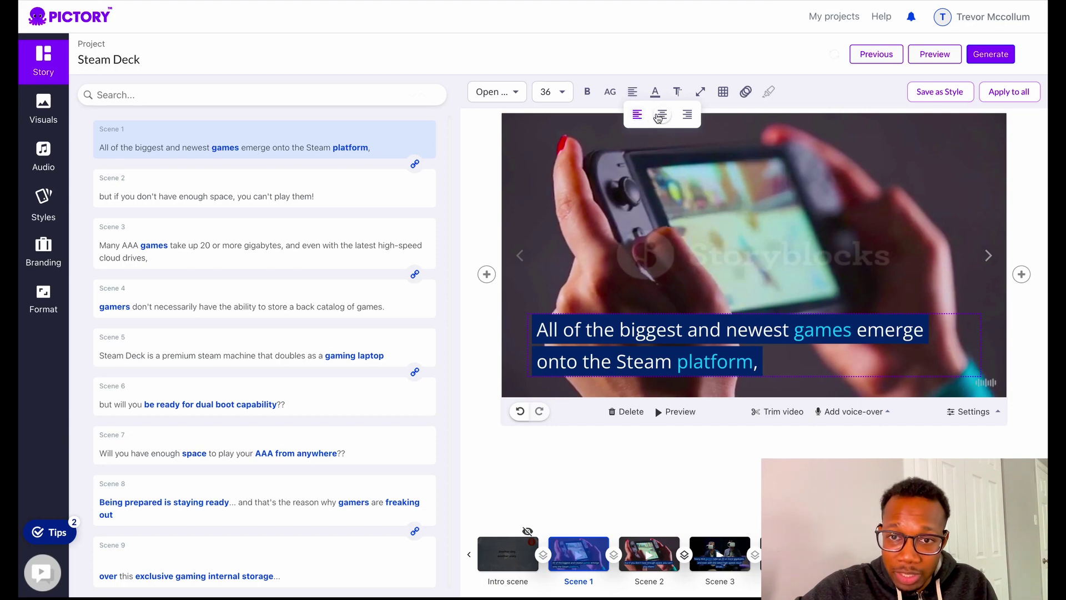
{"action": "left_click", "coordinate": [689, 115]}
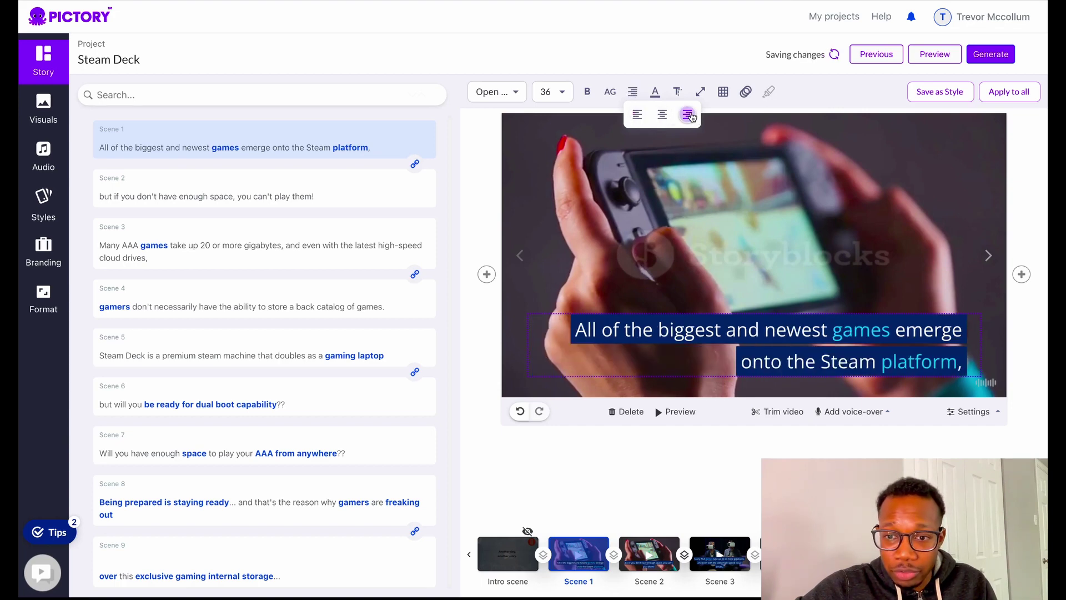
{"action": "left_click", "coordinate": [638, 117]}
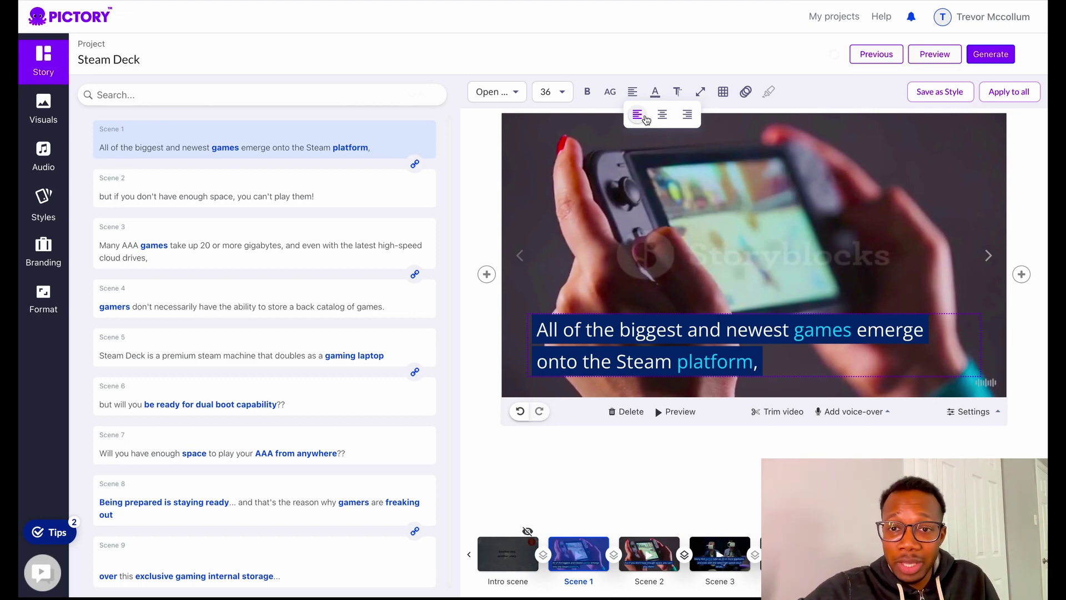
{"action": "left_click", "coordinate": [663, 116]}
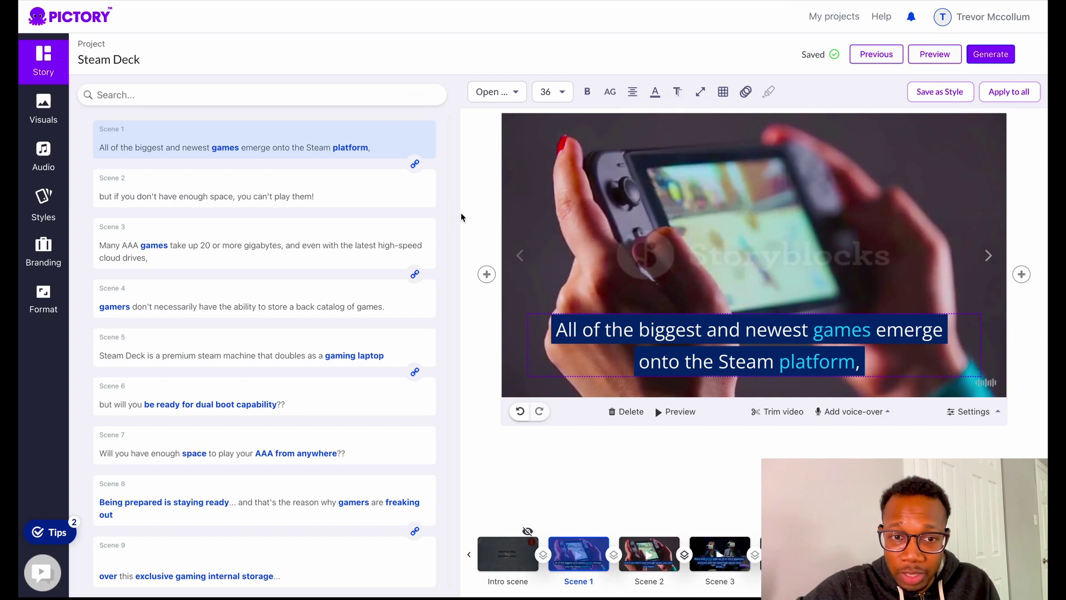
Step: Go through Scenes 1 to 5 and compare the captions and visuals of the split scenes
{"action": "left_click", "coordinate": [361, 194]}
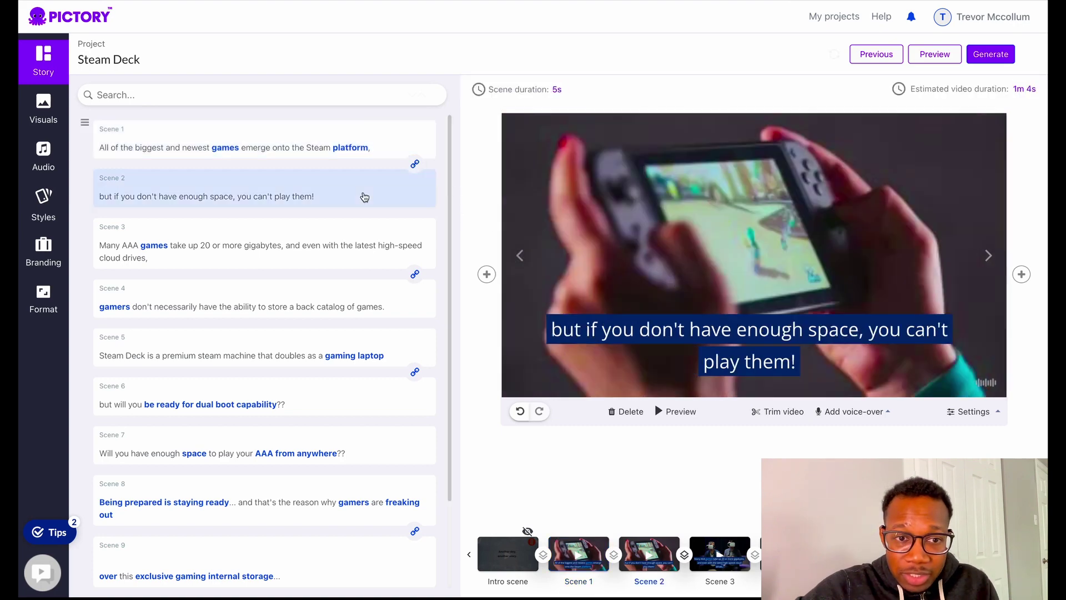
{"action": "left_click", "coordinate": [381, 233]}
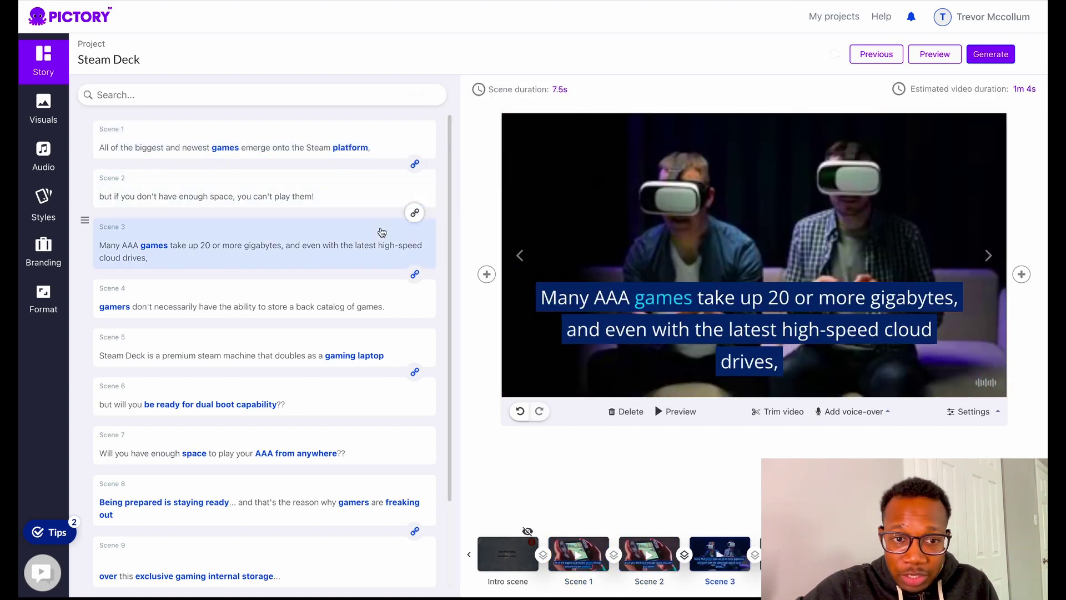
{"action": "left_click", "coordinate": [395, 139]}
{"action": "left_click", "coordinate": [398, 189]}
{"action": "left_click", "coordinate": [394, 239]}
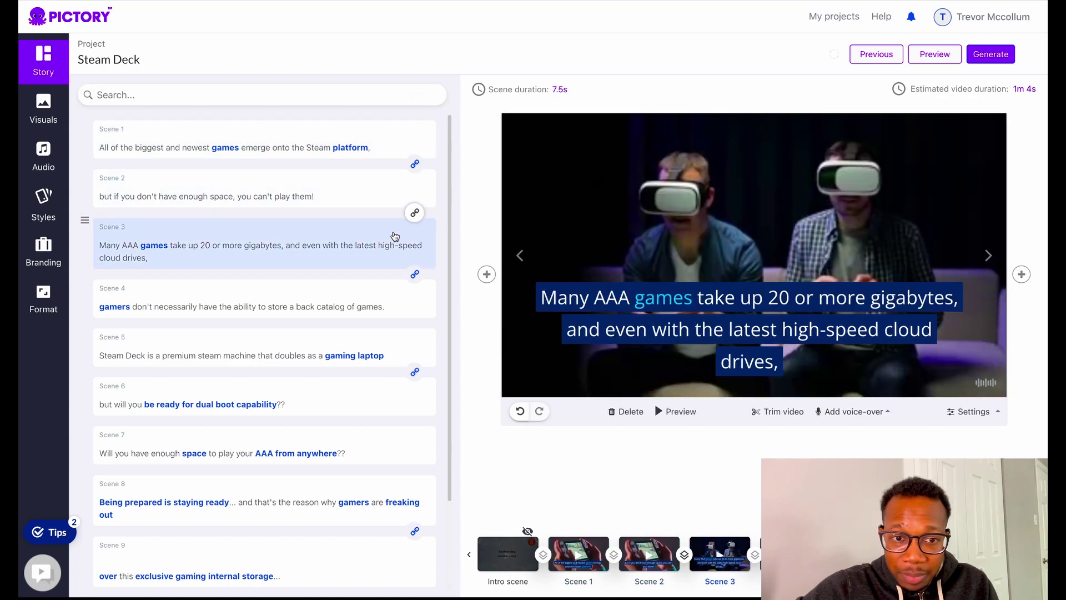
{"action": "left_click", "coordinate": [383, 304]}
{"action": "left_click", "coordinate": [395, 353]}
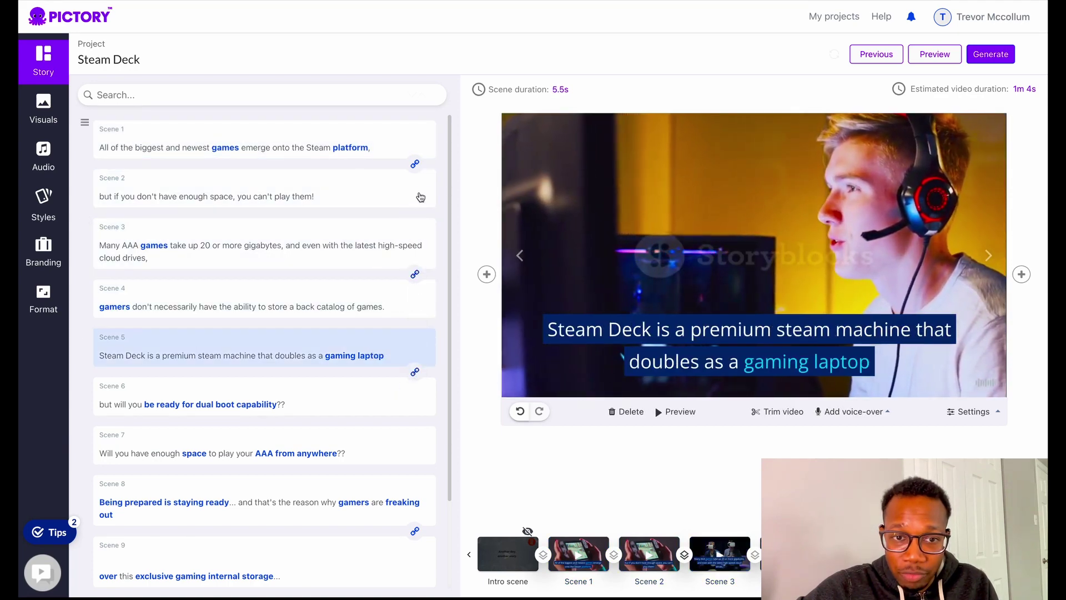
Step: Unlink the split scene pairs 1 and 2, 3 and 4, 5 and 6, and 8 and 9
{"action": "left_click", "coordinate": [415, 164]}
{"action": "left_click", "coordinate": [414, 274]}
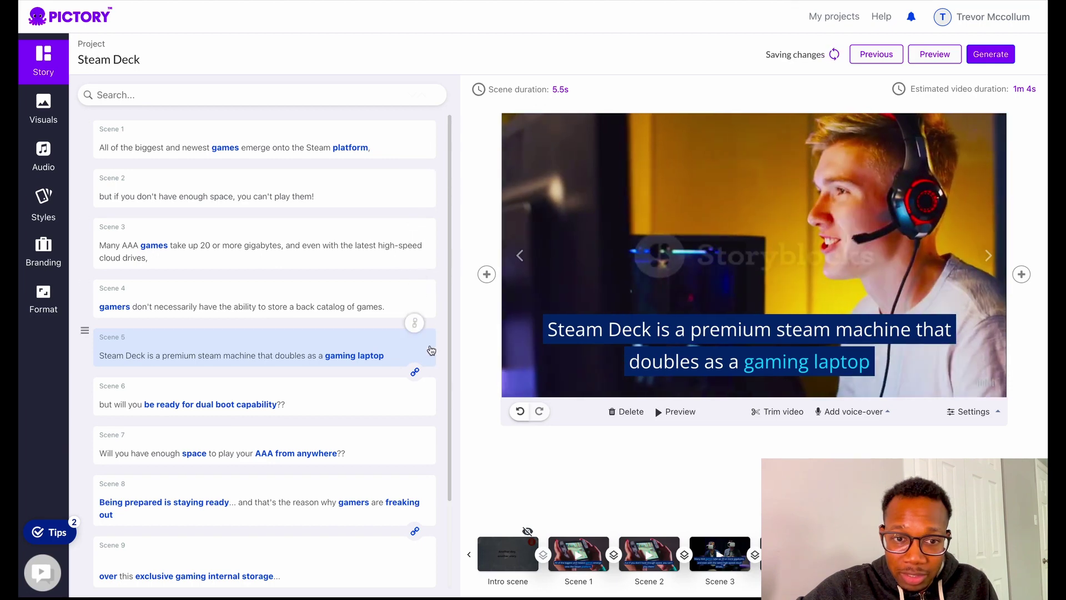
{"action": "left_click", "coordinate": [414, 372]}
{"action": "scroll", "coordinate": [417, 388], "scroll_direction": "down", "scroll_amount": 2}
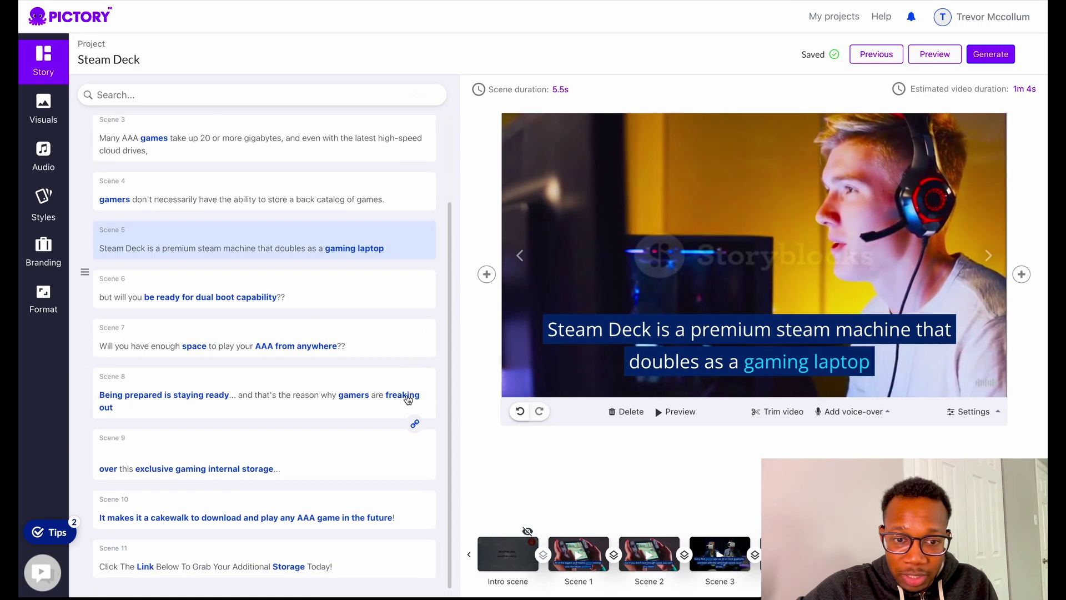
{"action": "left_click", "coordinate": [415, 425]}
{"action": "scroll", "coordinate": [389, 389], "scroll_direction": "up", "scroll_amount": 2}
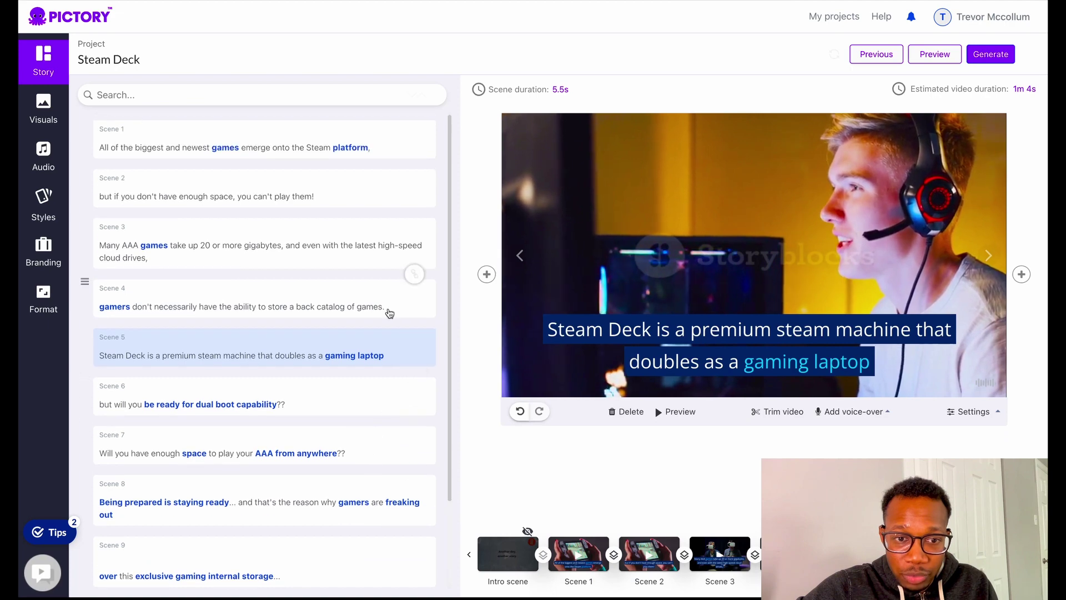
Step: Look back through Scenes 4 to 1, comparing the background visuals of Scenes 1 and 2
{"action": "left_click", "coordinate": [391, 307]}
{"action": "left_click", "coordinate": [391, 241]}
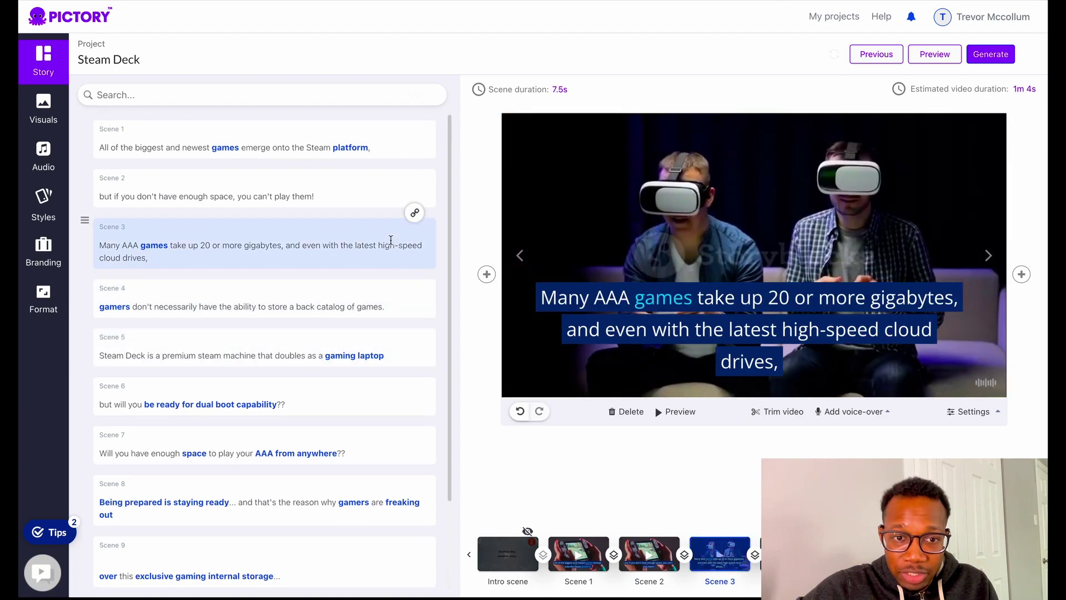
{"action": "left_click", "coordinate": [383, 178]}
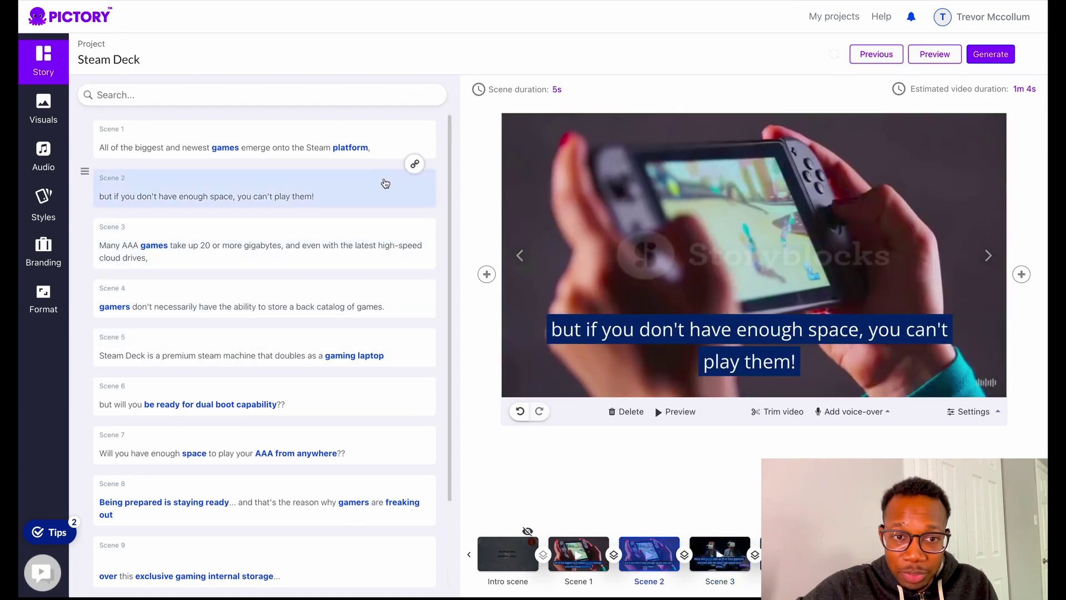
{"action": "left_click", "coordinate": [385, 147]}
{"action": "left_click", "coordinate": [388, 185]}
{"action": "left_click", "coordinate": [389, 146]}
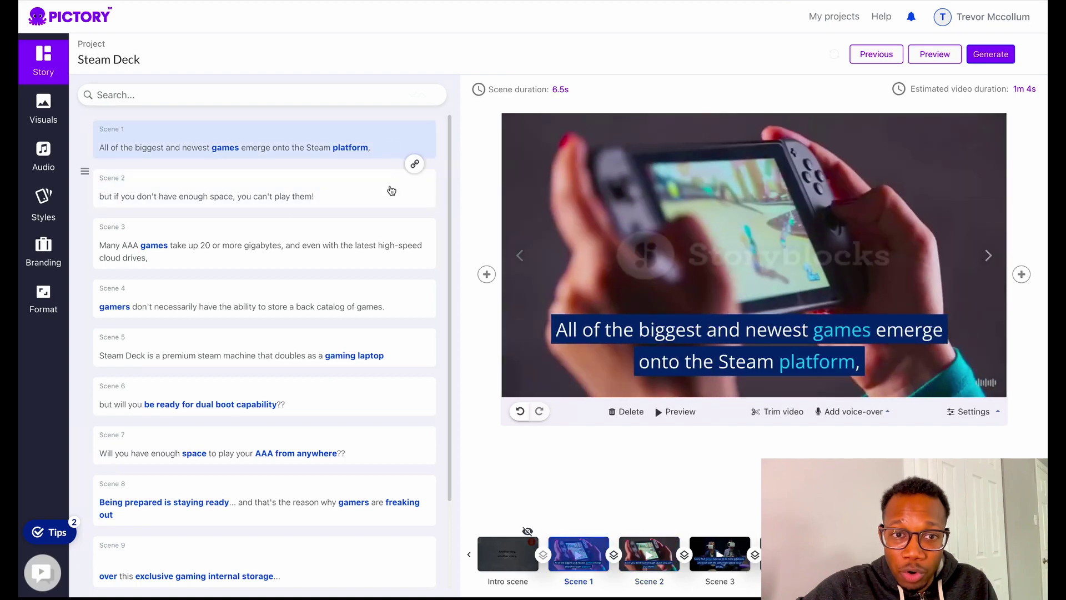
{"action": "left_click", "coordinate": [392, 190]}
{"action": "left_click", "coordinate": [393, 143]}
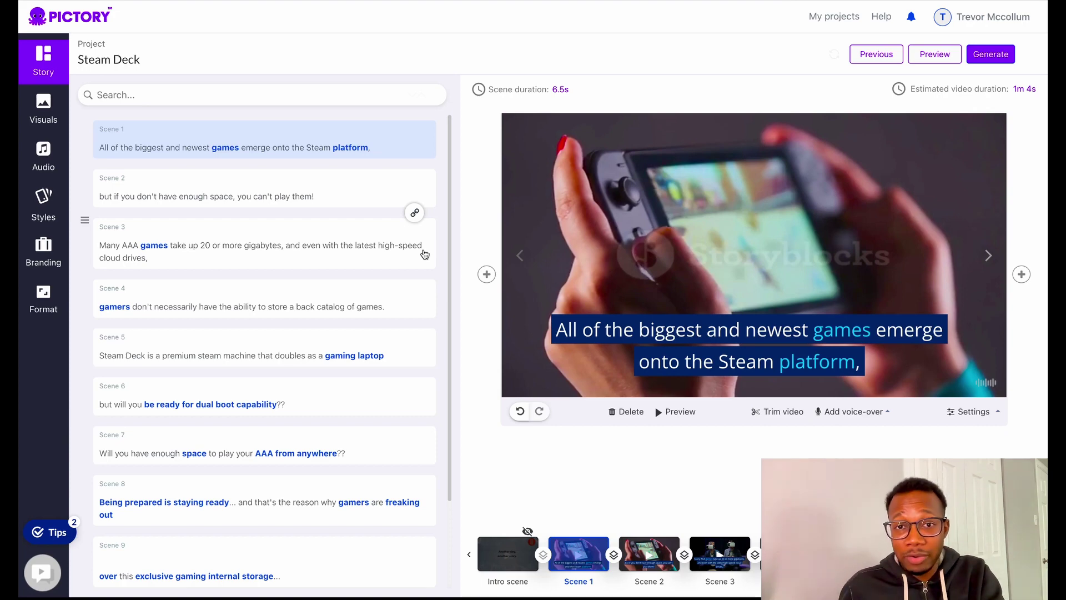
Step: Move "cloud drives," from the end of Scene 3's text to the start of Scene 4's
{"action": "left_click", "coordinate": [395, 194]}
{"action": "left_click", "coordinate": [359, 235]}
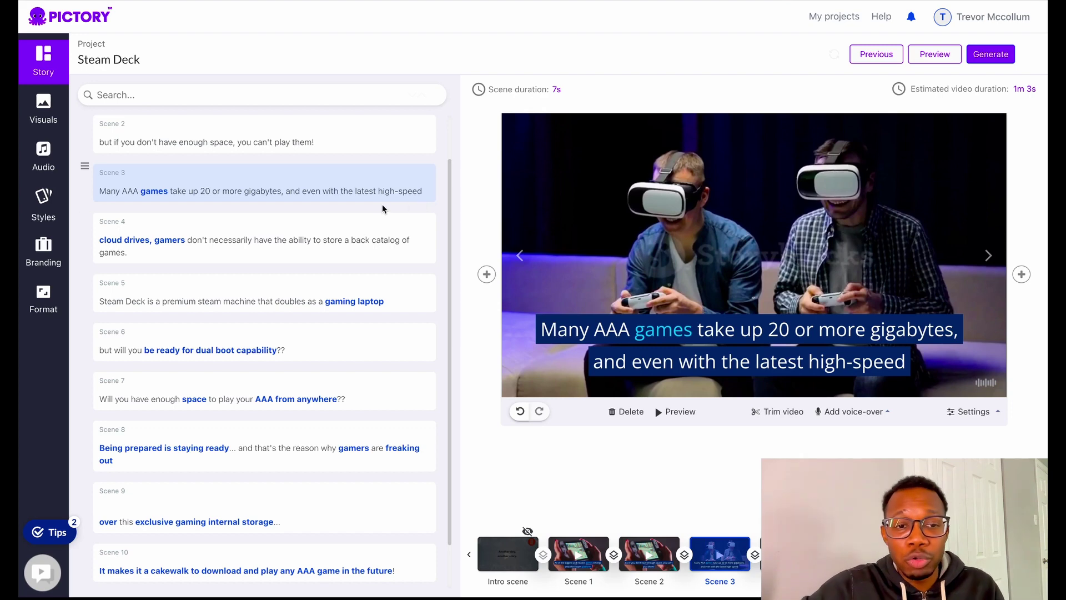
{"action": "left_click", "coordinate": [392, 228]}
Step: Go through Scenes 5 and 6 and back to Scenes 2 and 1, comparing their captions and background visuals
{"action": "left_click", "coordinate": [386, 297]}
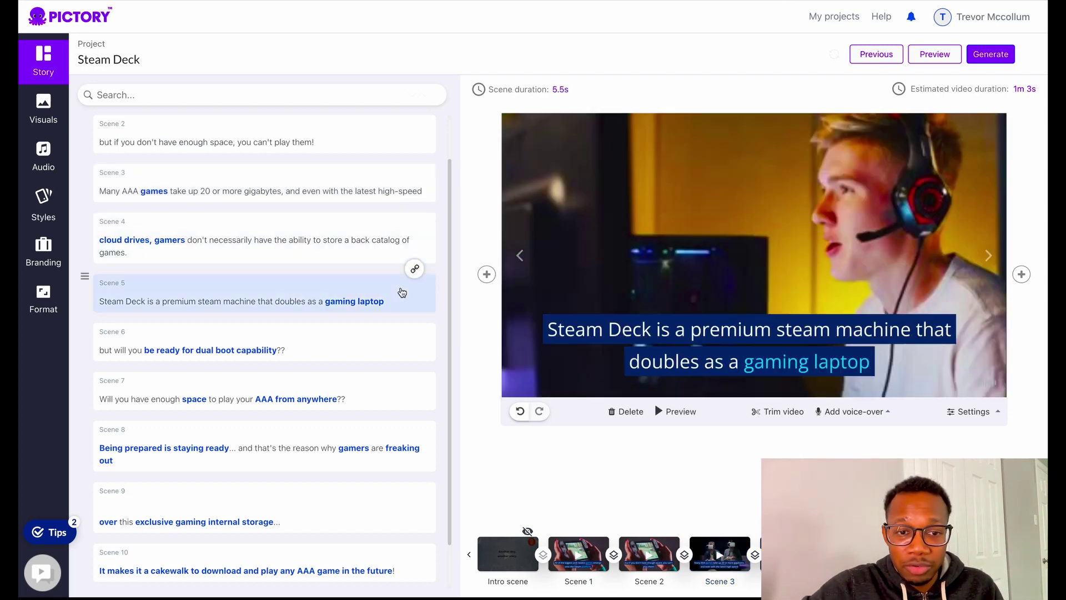
{"action": "left_click", "coordinate": [384, 346]}
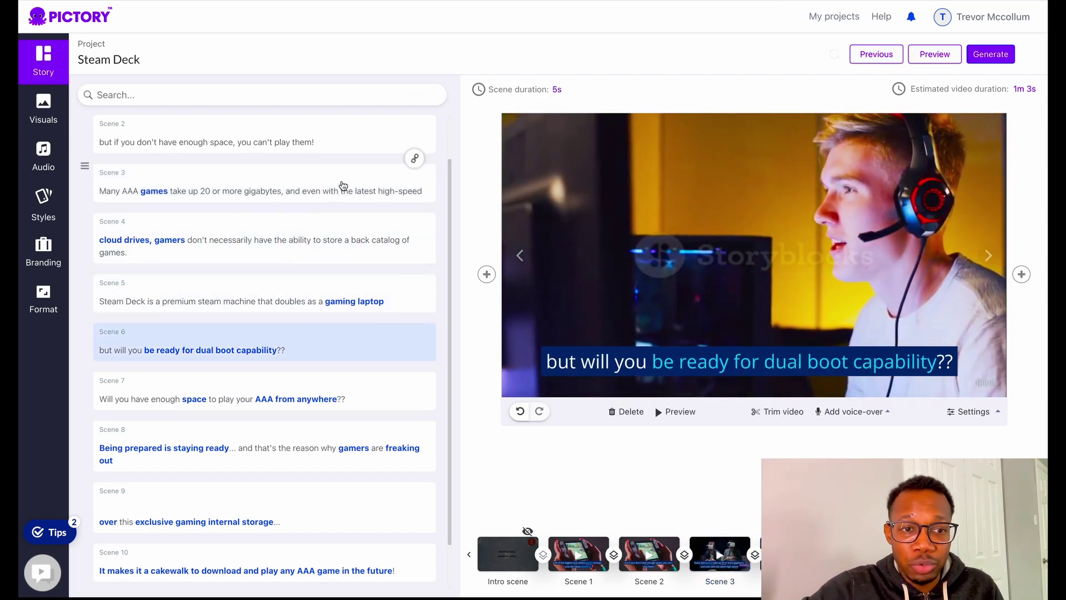
{"action": "left_click", "coordinate": [367, 139]}
{"action": "scroll", "coordinate": [389, 167], "scroll_direction": "up", "scroll_amount": 2}
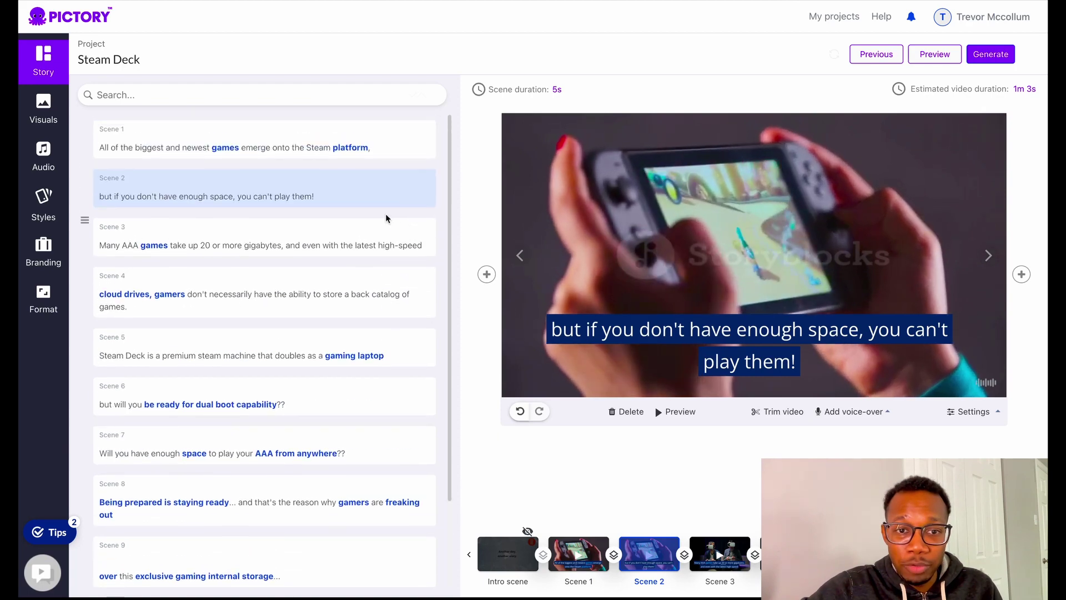
{"action": "left_click", "coordinate": [390, 141]}
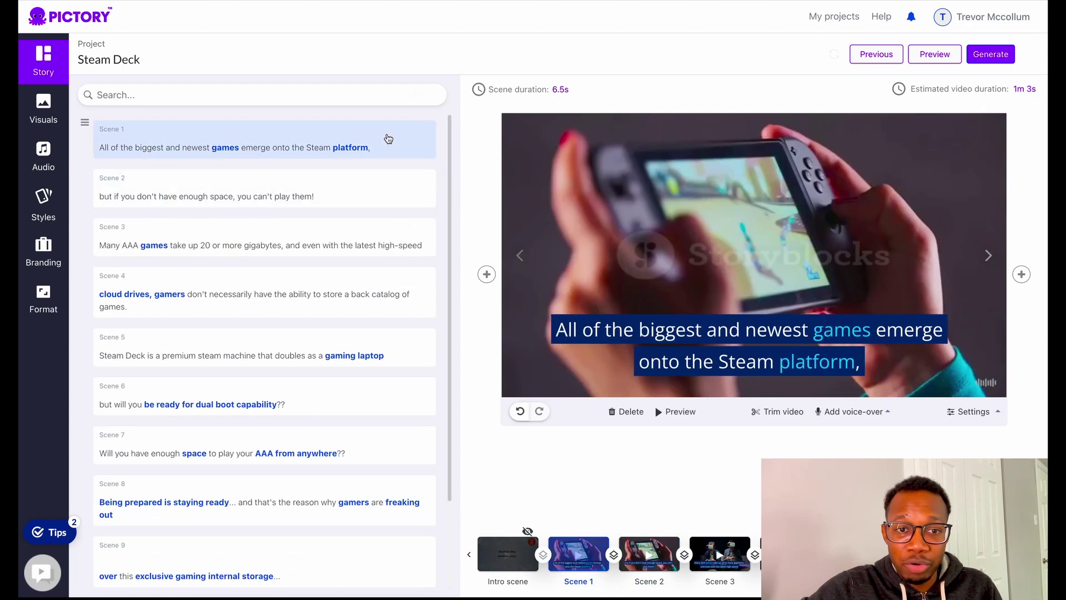
{"action": "left_click", "coordinate": [366, 194]}
{"action": "left_click", "coordinate": [376, 138]}
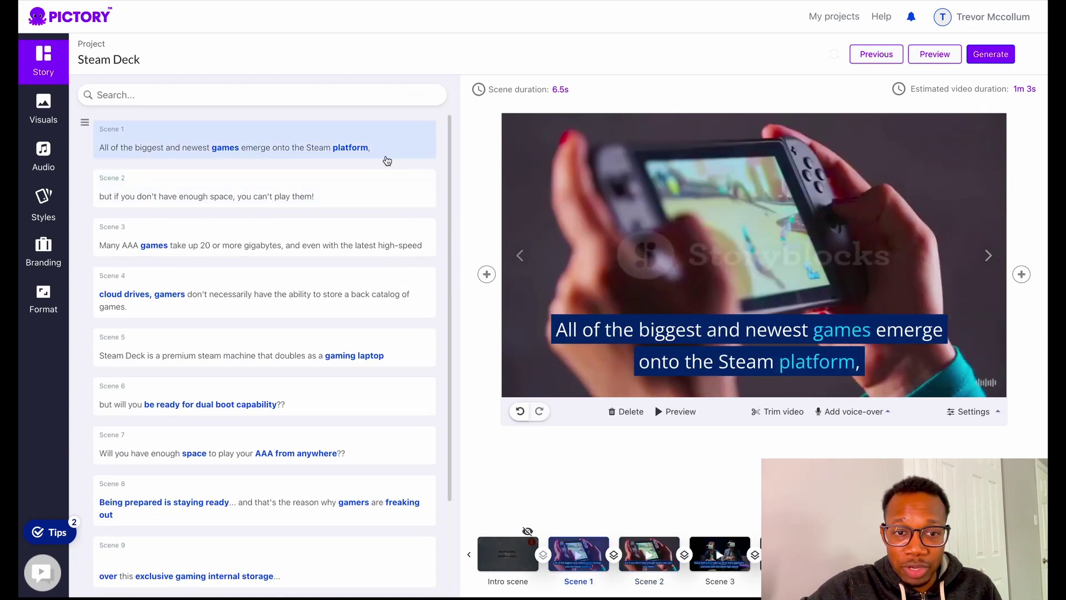
Step: Link Scenes 1 and 2 so they share one continuous visual, and check both scenes
{"action": "left_click", "coordinate": [388, 190]}
{"action": "left_click", "coordinate": [414, 164]}
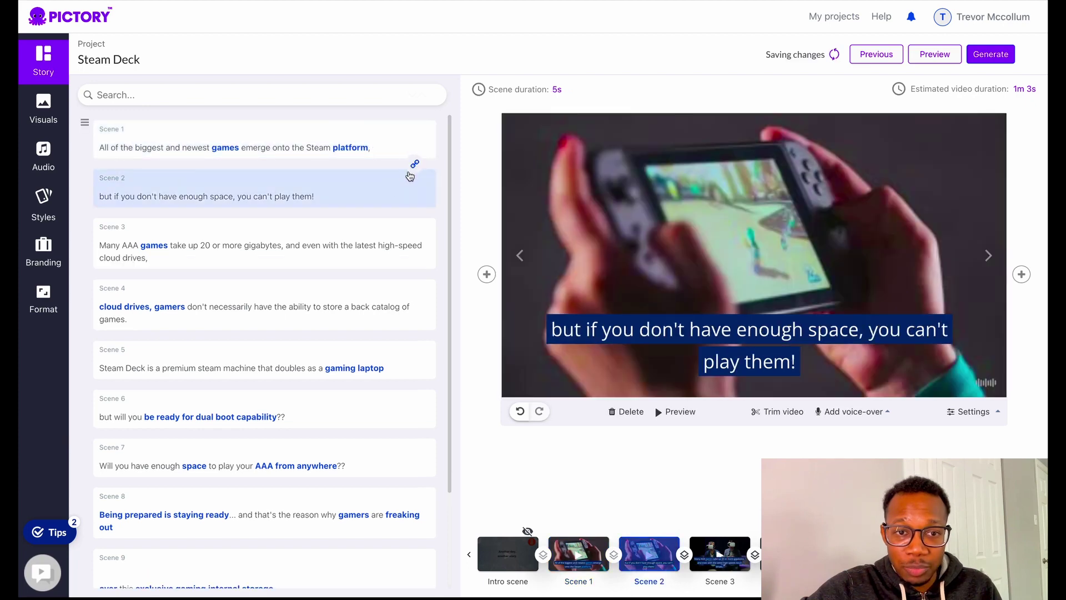
{"action": "left_click", "coordinate": [385, 150]}
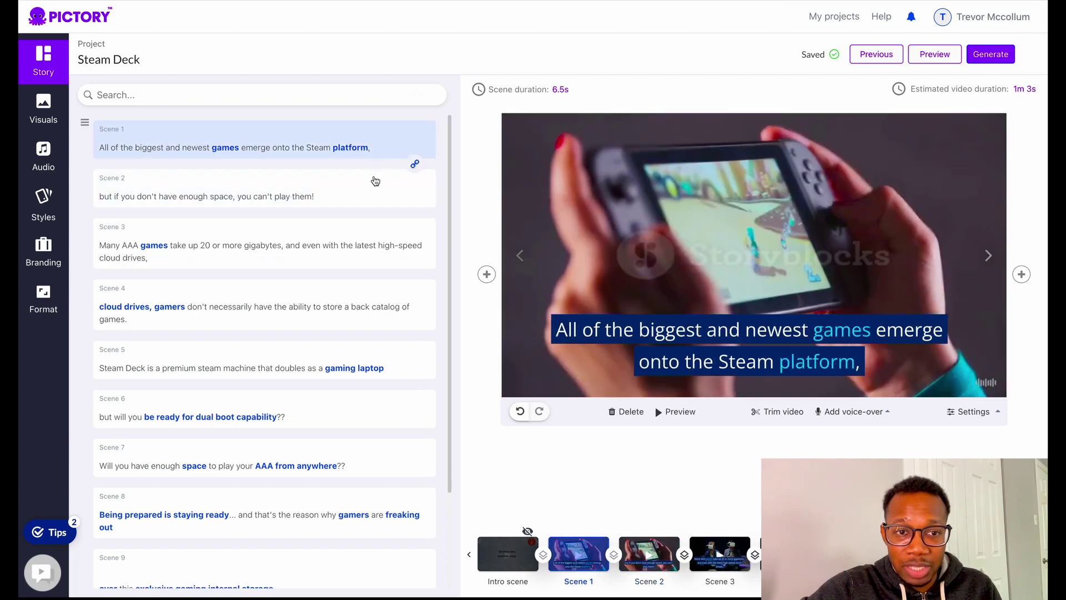
{"action": "left_click", "coordinate": [373, 179]}
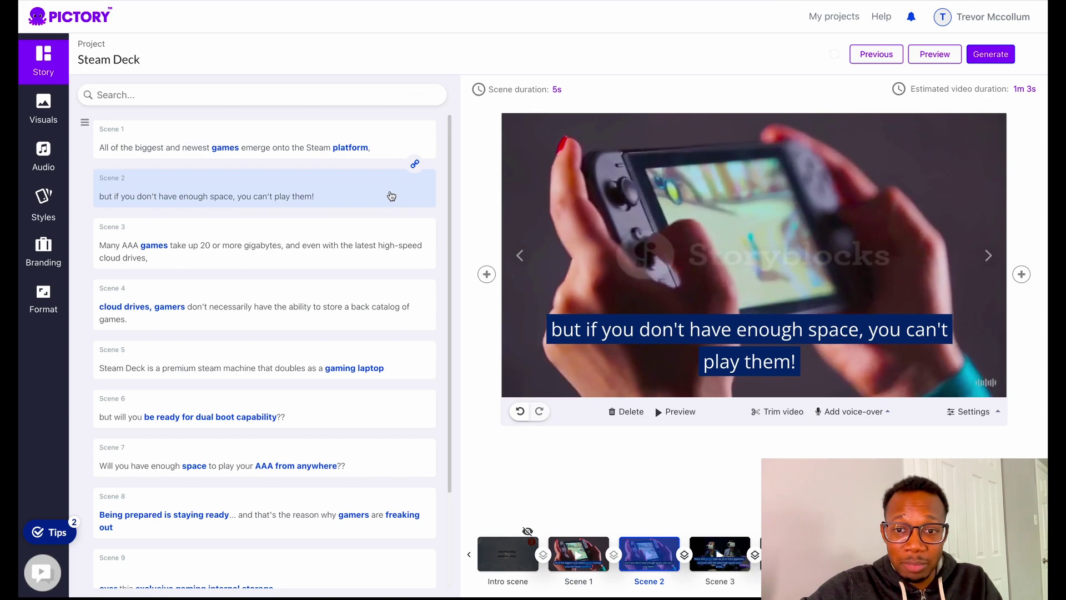
Step: Compare Scenes 3 and 4, and replace Scene 3's visual with the library clip of hands holding a game controller, searching for "gaming"
{"action": "left_click", "coordinate": [364, 234]}
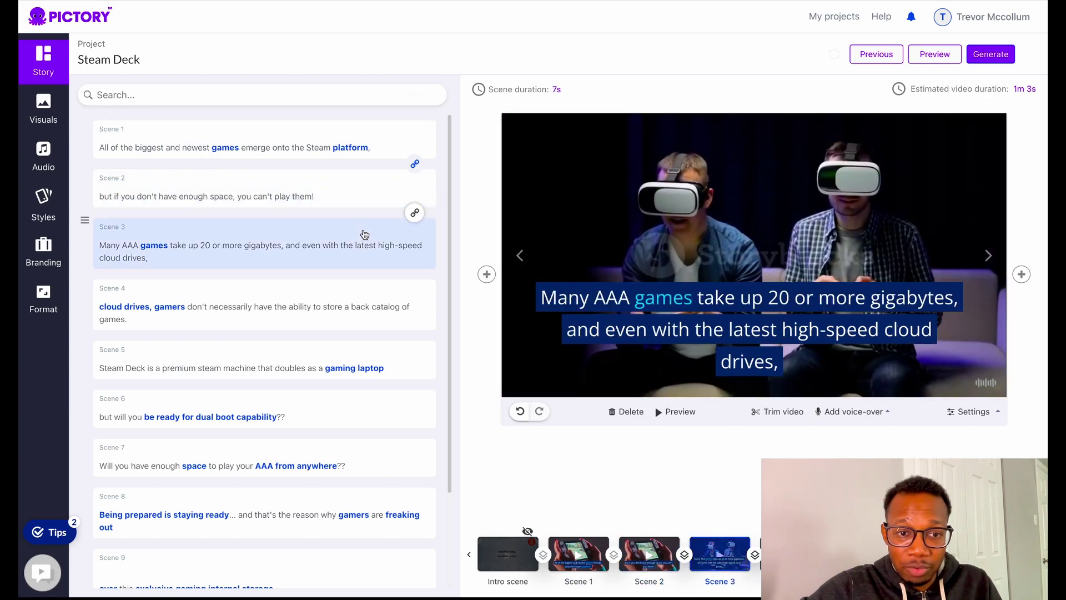
{"action": "left_click", "coordinate": [343, 302]}
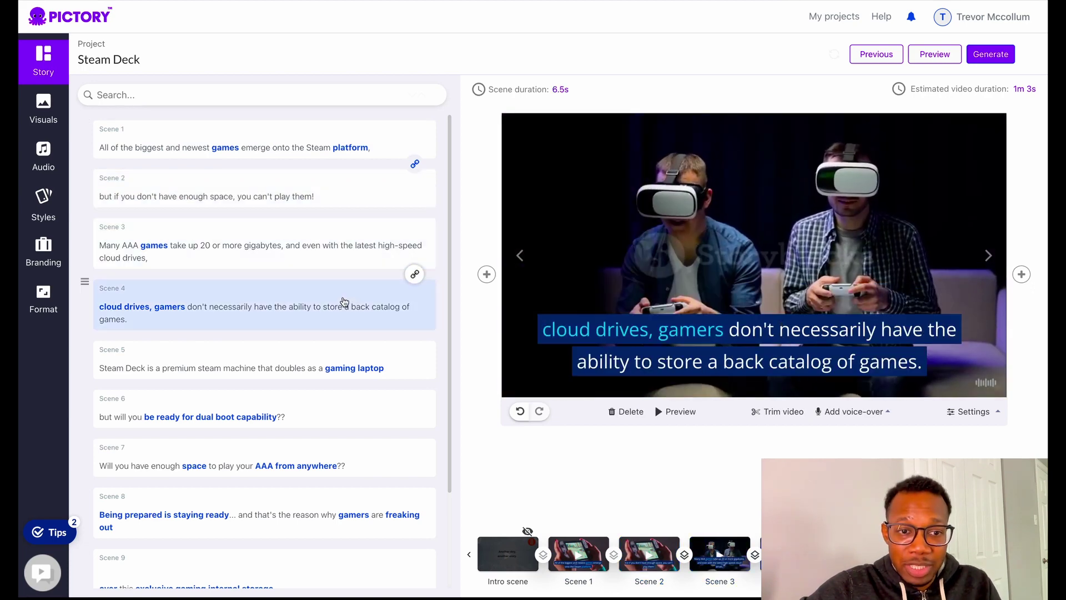
{"action": "left_click", "coordinate": [371, 240]}
{"action": "left_click", "coordinate": [363, 291]}
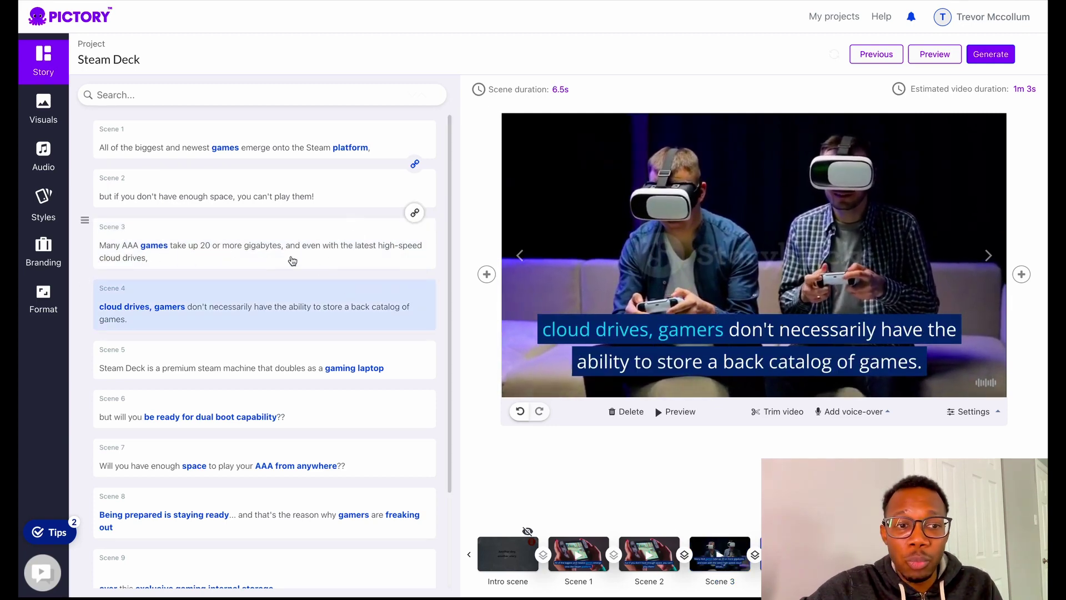
{"action": "left_click", "coordinate": [295, 240]}
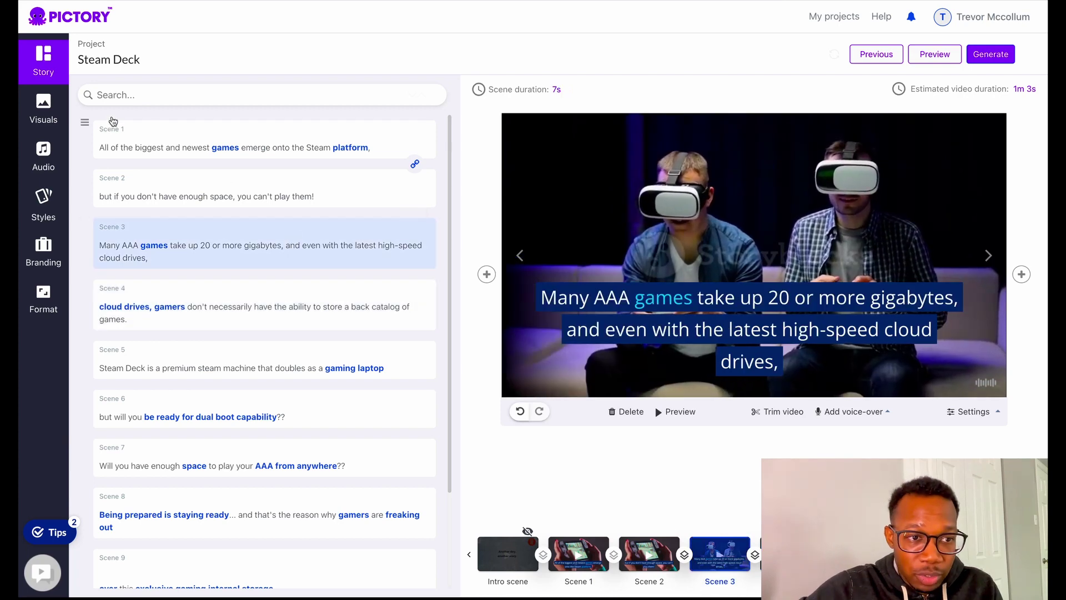
{"action": "left_click", "coordinate": [52, 111]}
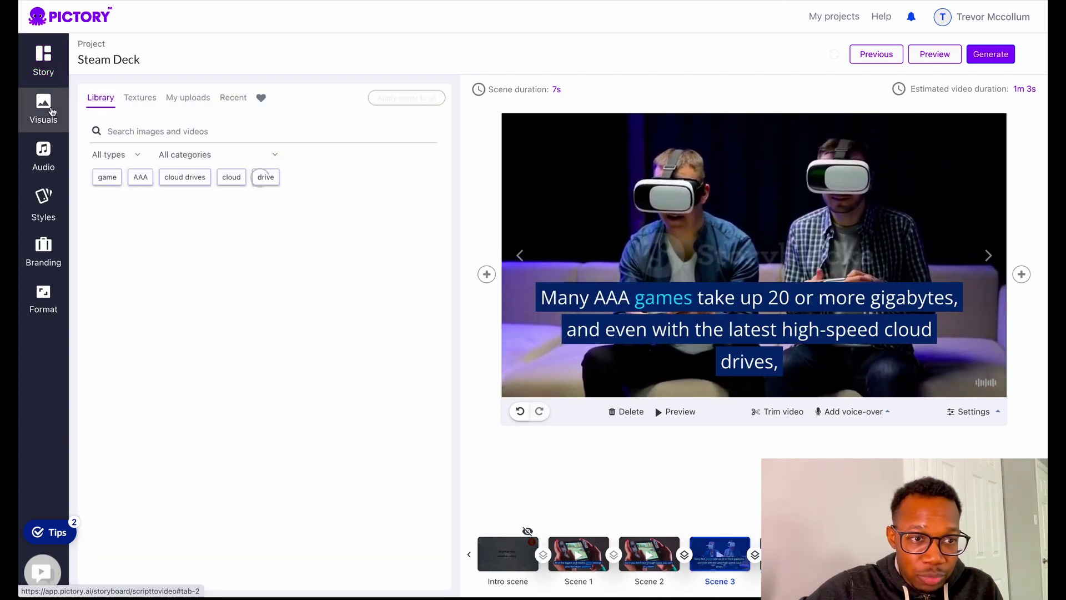
{"action": "left_click", "coordinate": [155, 129]}
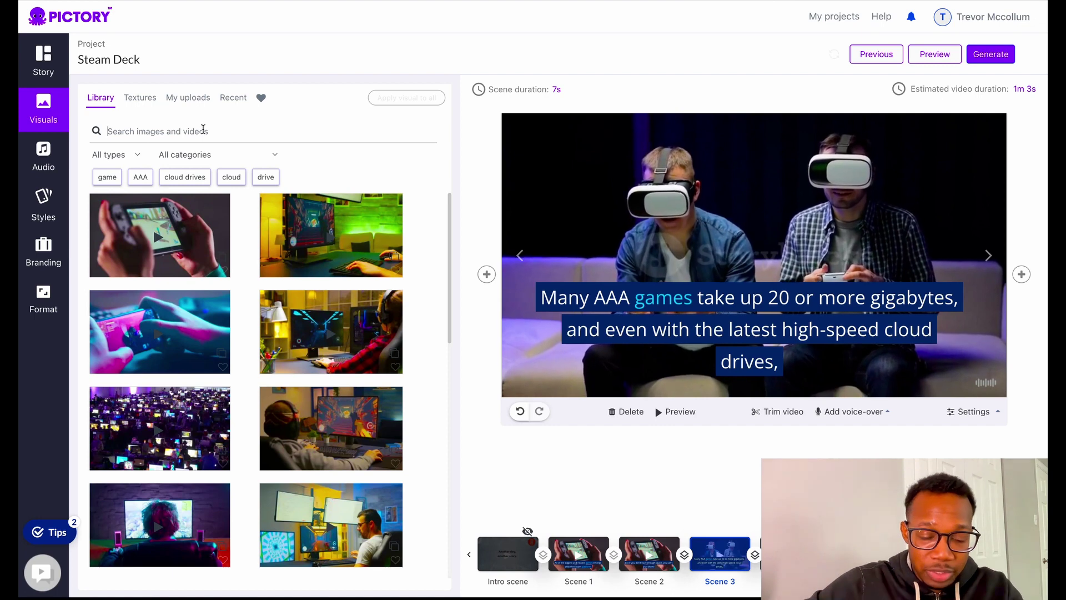
{"action": "type", "text": "gaming"}
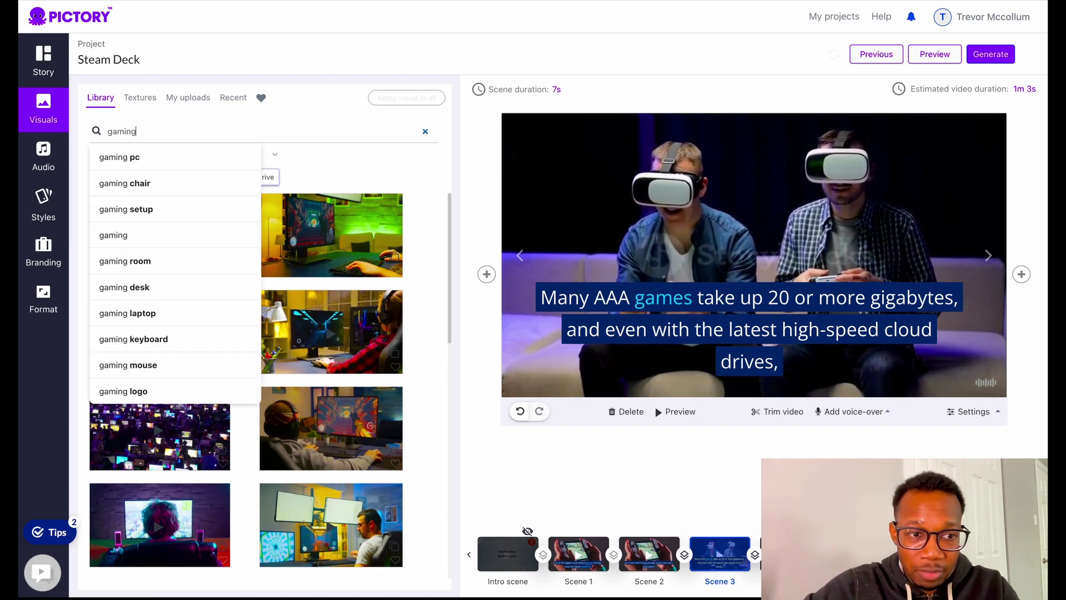
{"action": "left_click", "coordinate": [121, 243]}
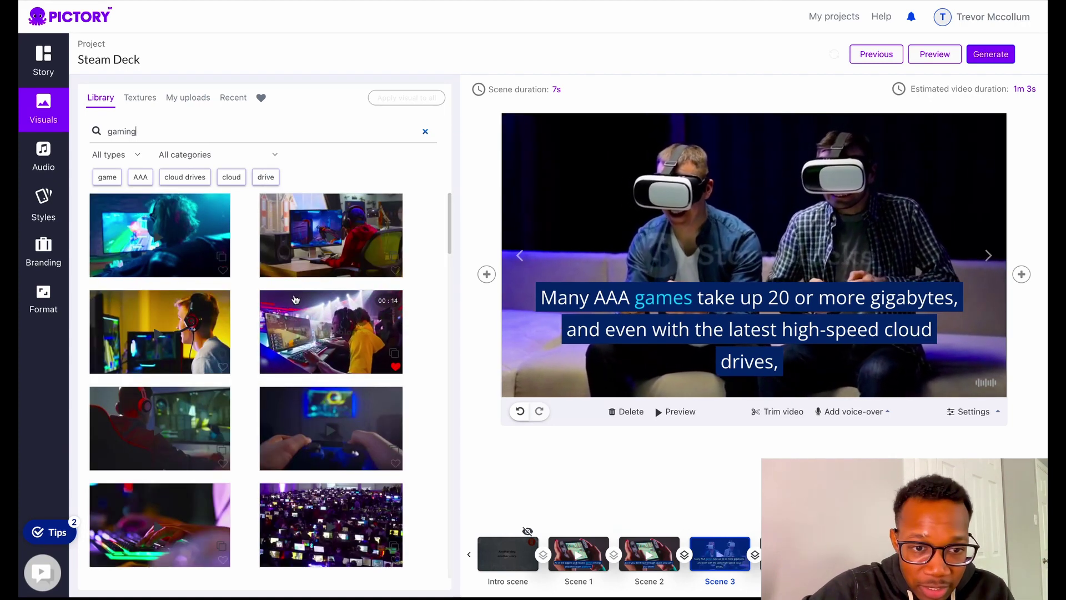
{"action": "scroll", "coordinate": [295, 335], "scroll_direction": "down", "scroll_amount": 2}
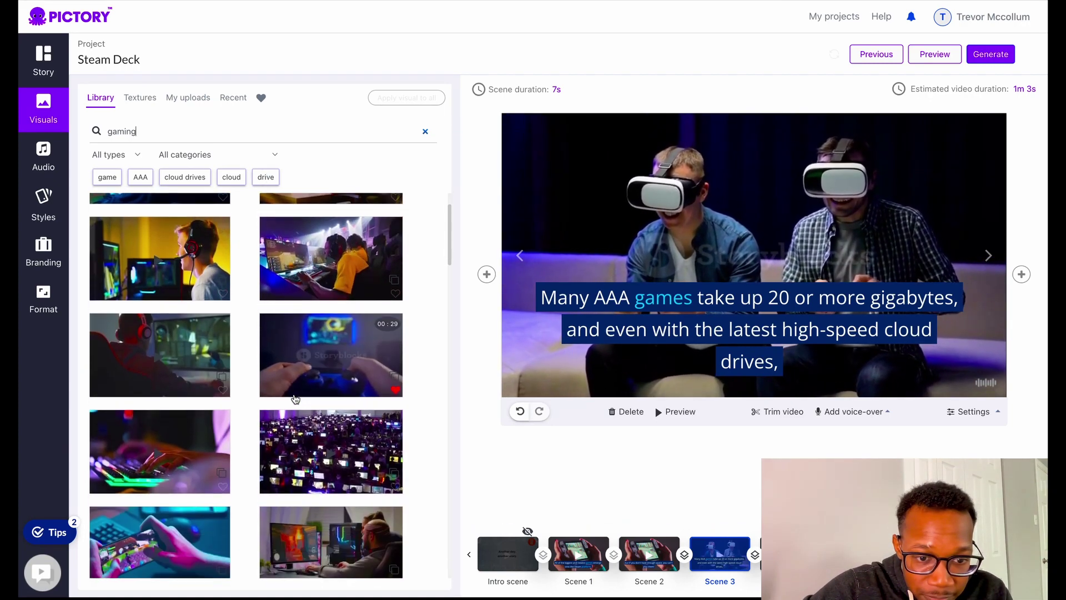
{"action": "left_click", "coordinate": [329, 351]}
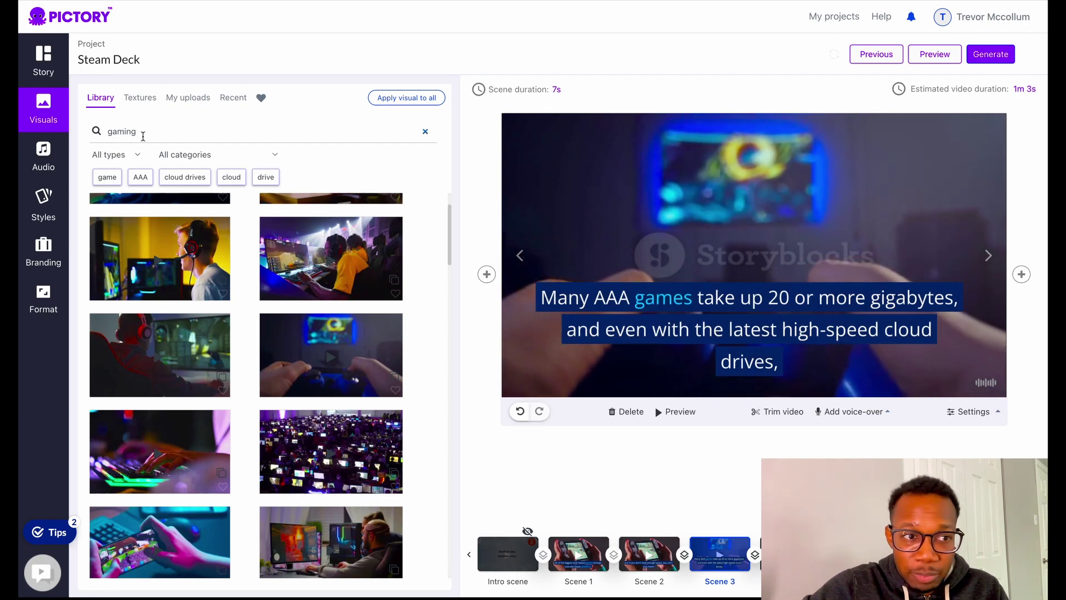
Step: Delete "cloud drives," from Scene 3's text so that it ends with "high-speed"
{"action": "left_click", "coordinate": [43, 61]}
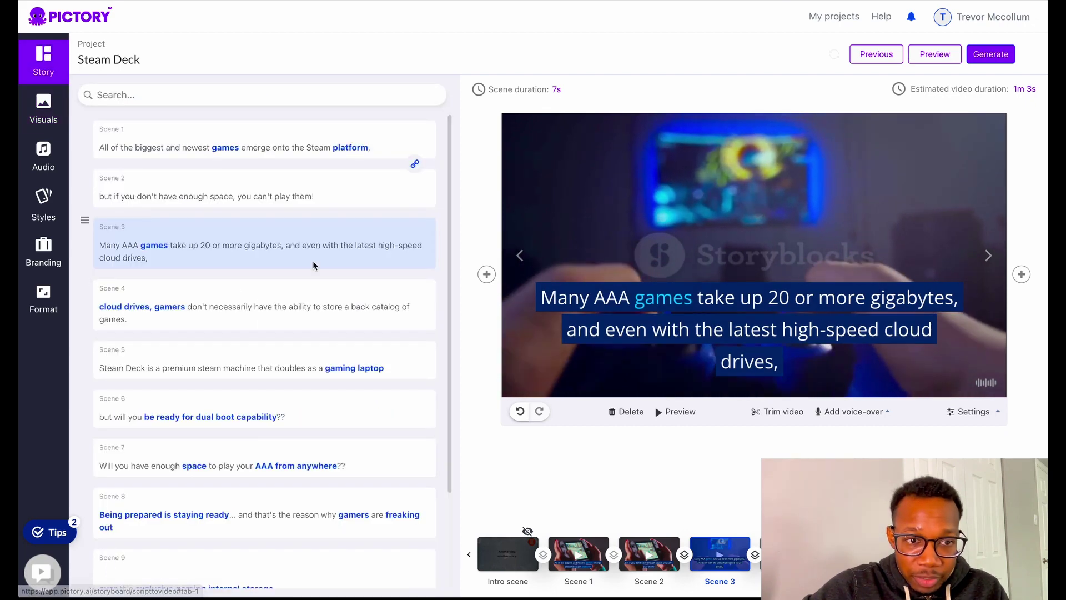
{"action": "left_click", "coordinate": [365, 200]}
{"action": "left_click", "coordinate": [378, 242]}
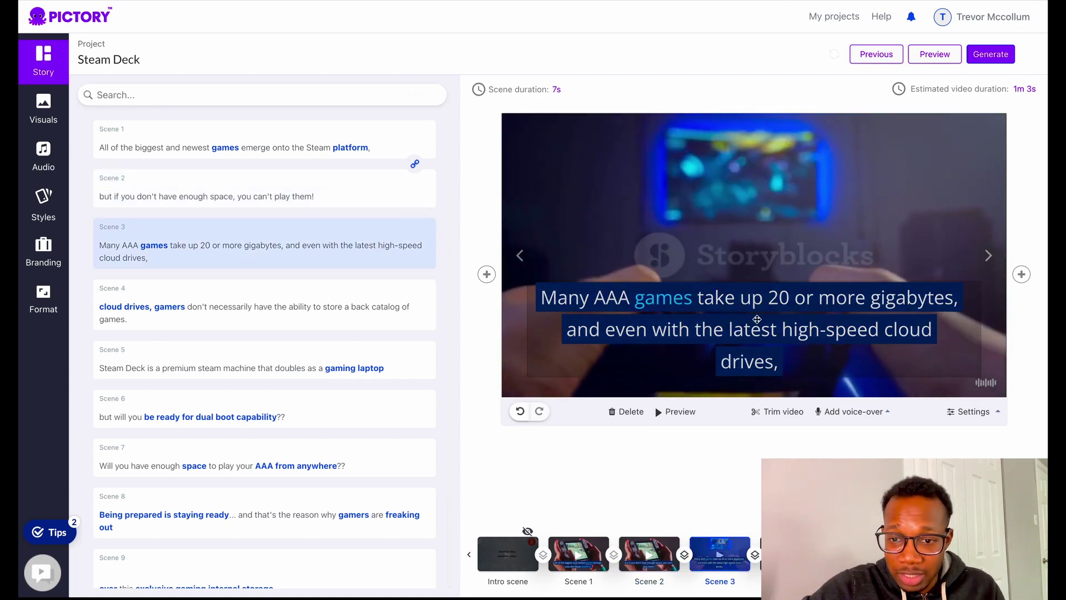
{"action": "left_click", "coordinate": [154, 263]}
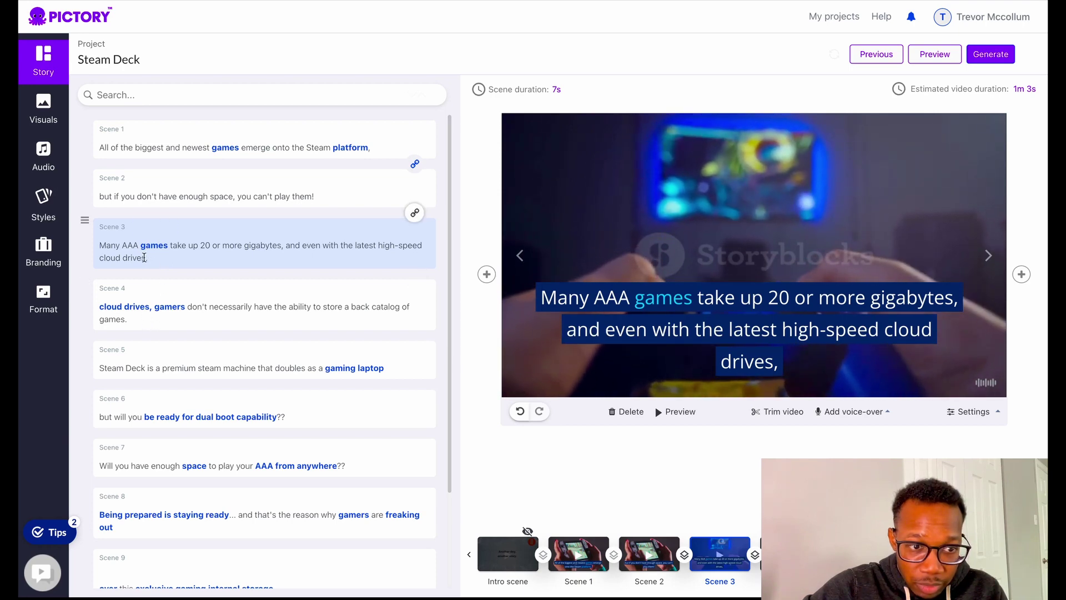
{"action": "left_click", "coordinate": [156, 265]}
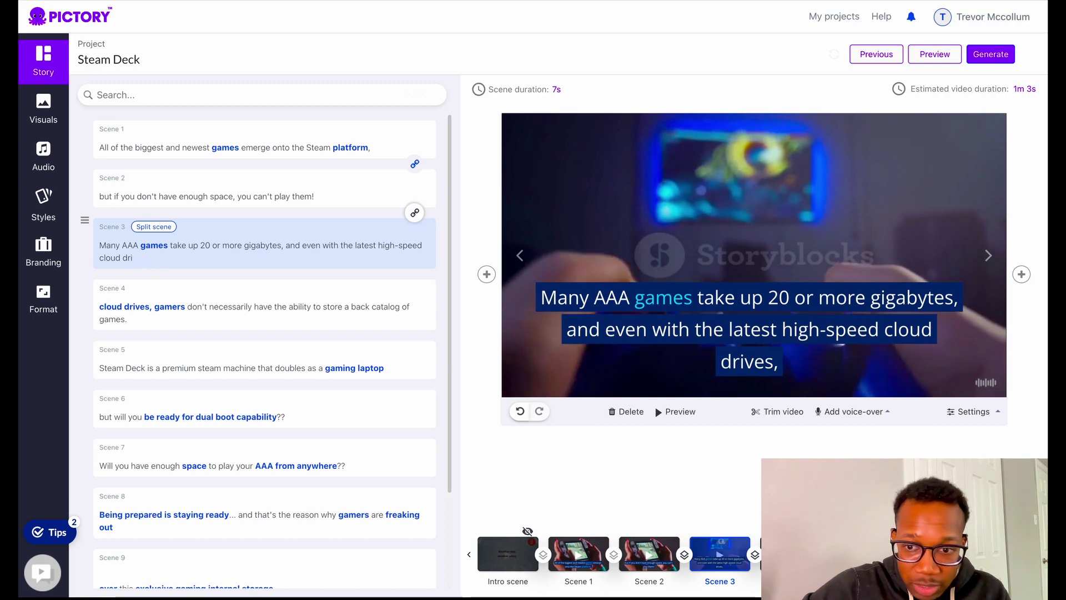
{"action": "key", "text": "BackSpace"}
{"action": "key", "text": "BackSpace"}
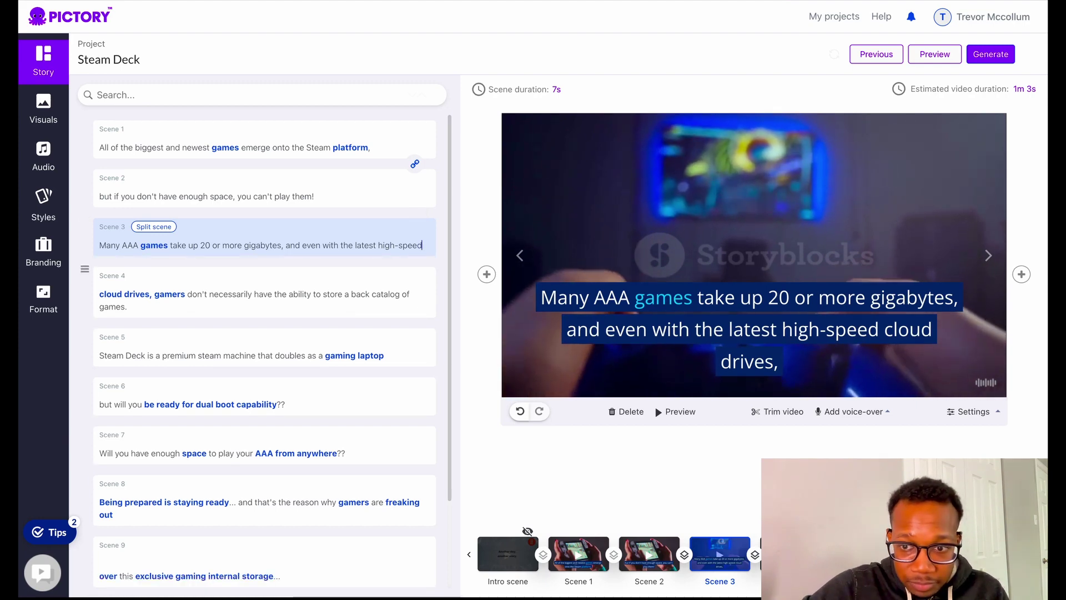
{"action": "left_click", "coordinate": [235, 194]}
{"action": "left_click", "coordinate": [328, 238]}
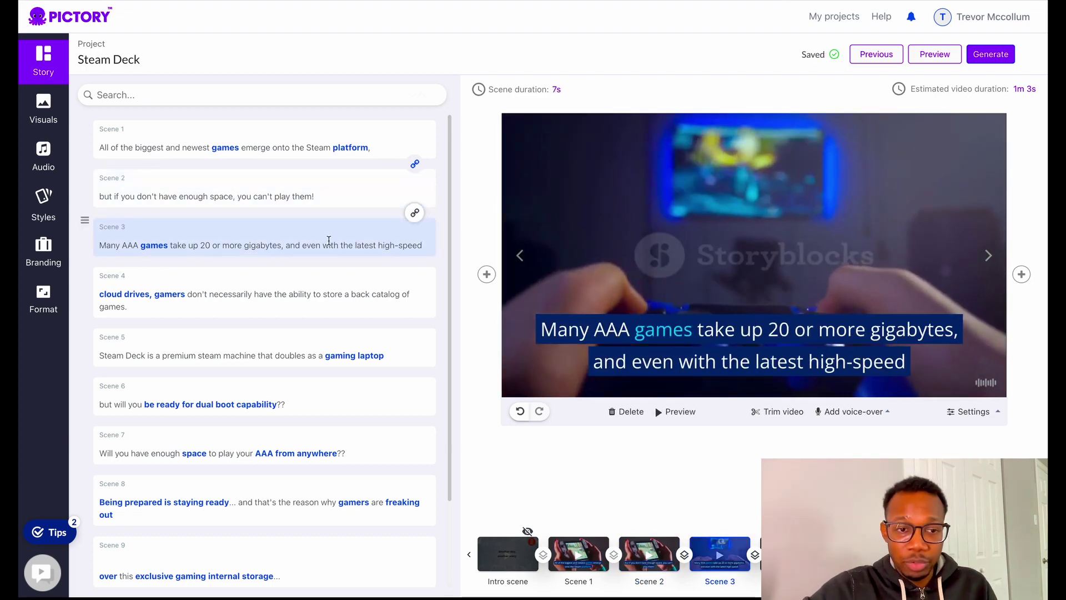
Step: Step through Scenes 1 to 6 in order, checking how the captions and visuals follow each other
{"action": "left_click", "coordinate": [330, 205]}
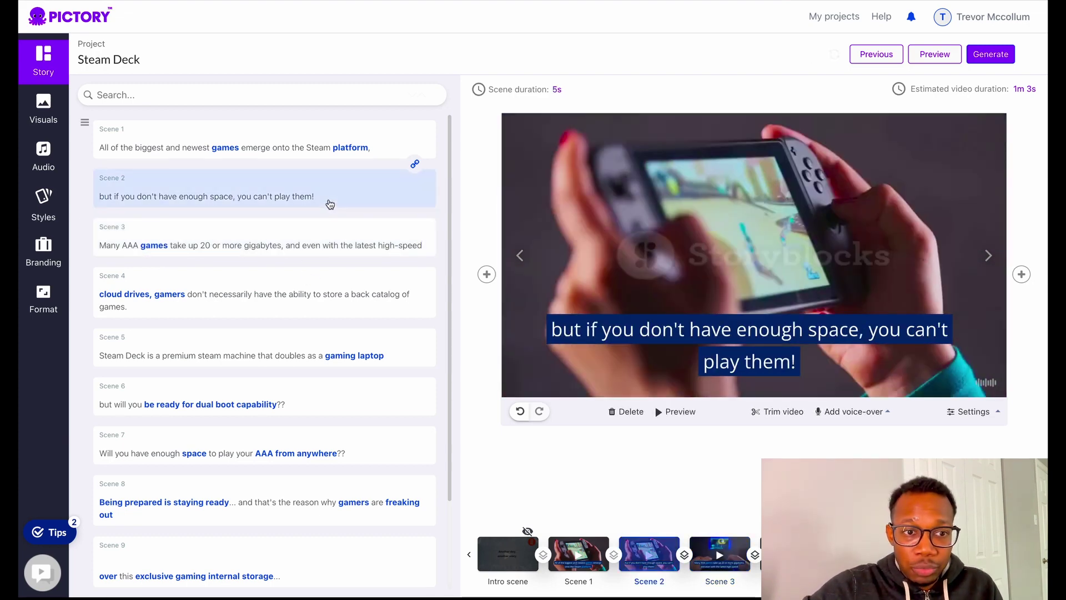
{"action": "left_click", "coordinate": [339, 130]}
{"action": "left_click", "coordinate": [348, 194]}
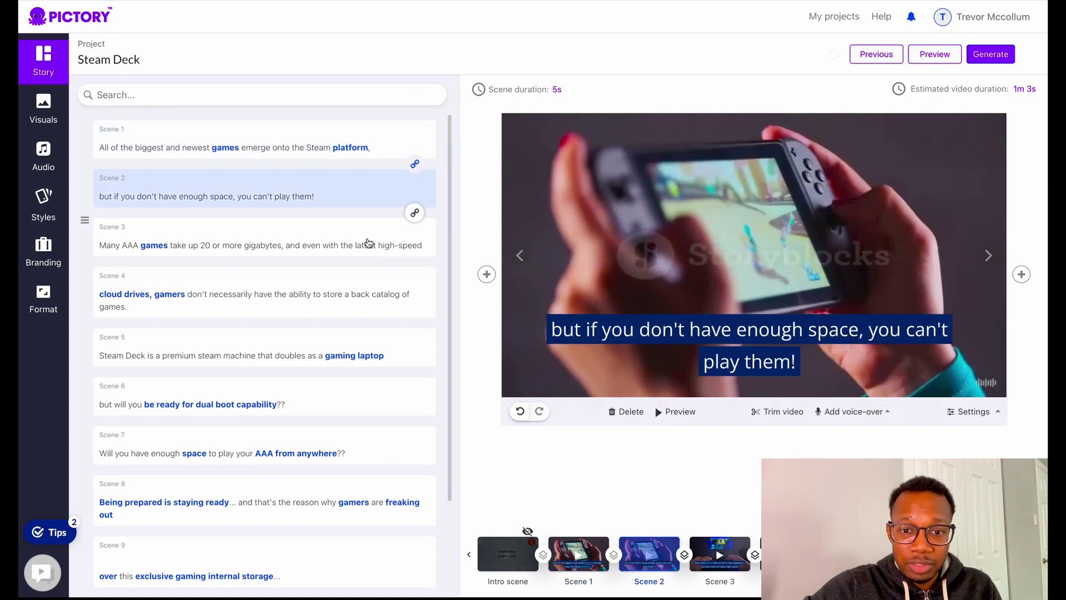
{"action": "left_click", "coordinate": [365, 240]}
{"action": "left_click", "coordinate": [357, 290]}
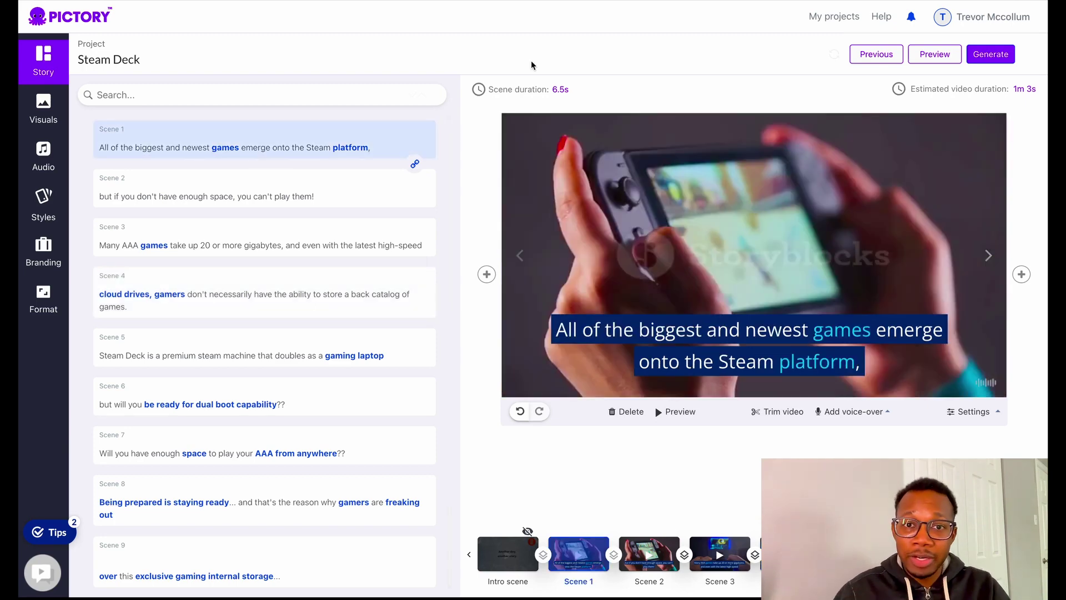
{"action": "left_click", "coordinate": [363, 195]}
{"action": "left_click", "coordinate": [410, 236]}
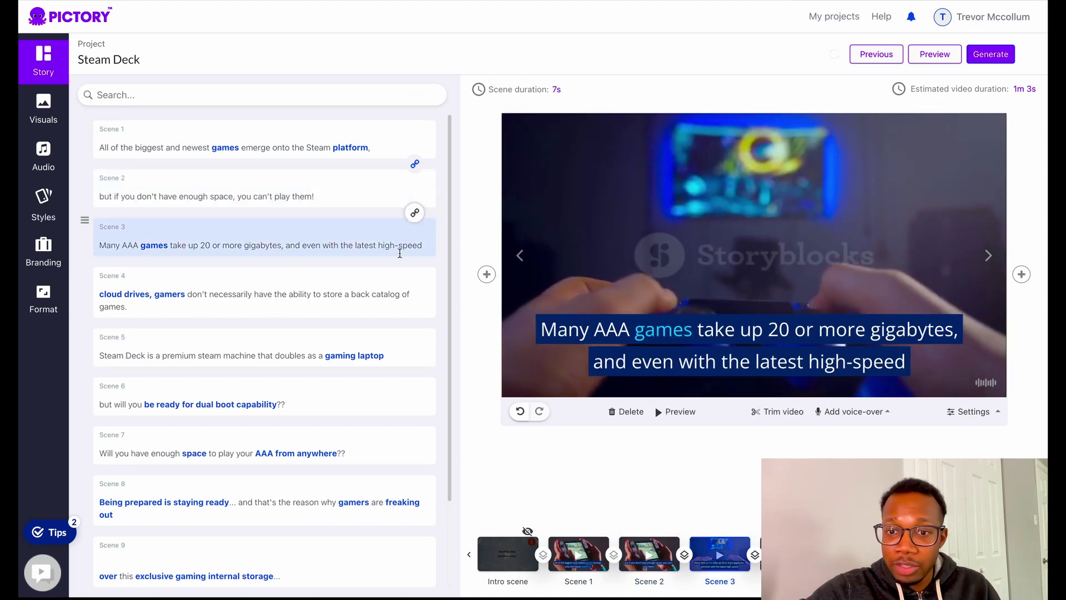
{"action": "left_click", "coordinate": [407, 284]}
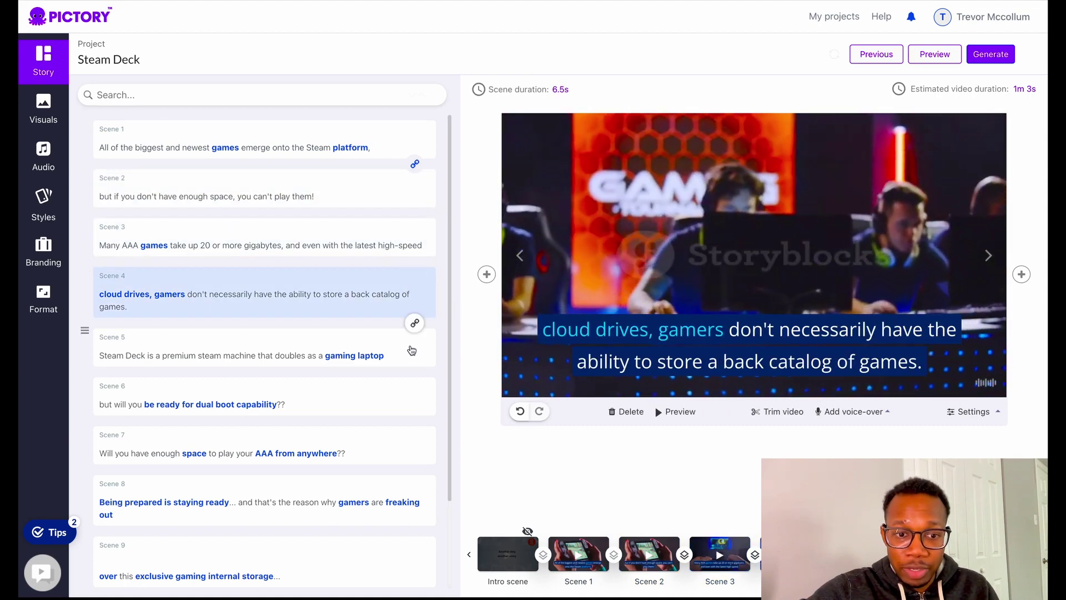
{"action": "left_click", "coordinate": [408, 349]}
{"action": "left_click", "coordinate": [387, 407]}
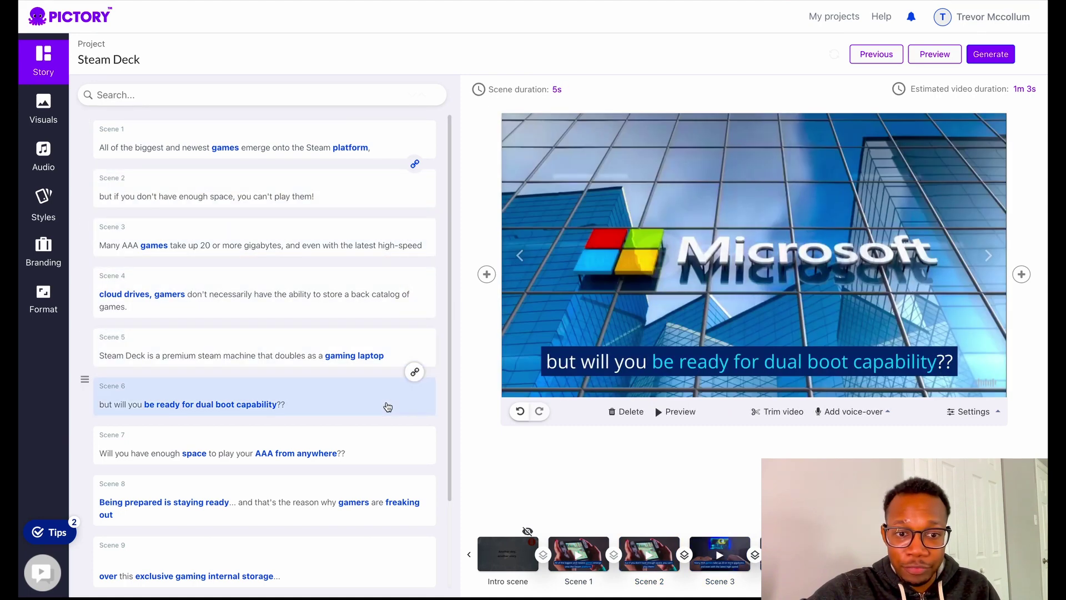
{"action": "left_click", "coordinate": [392, 138]}
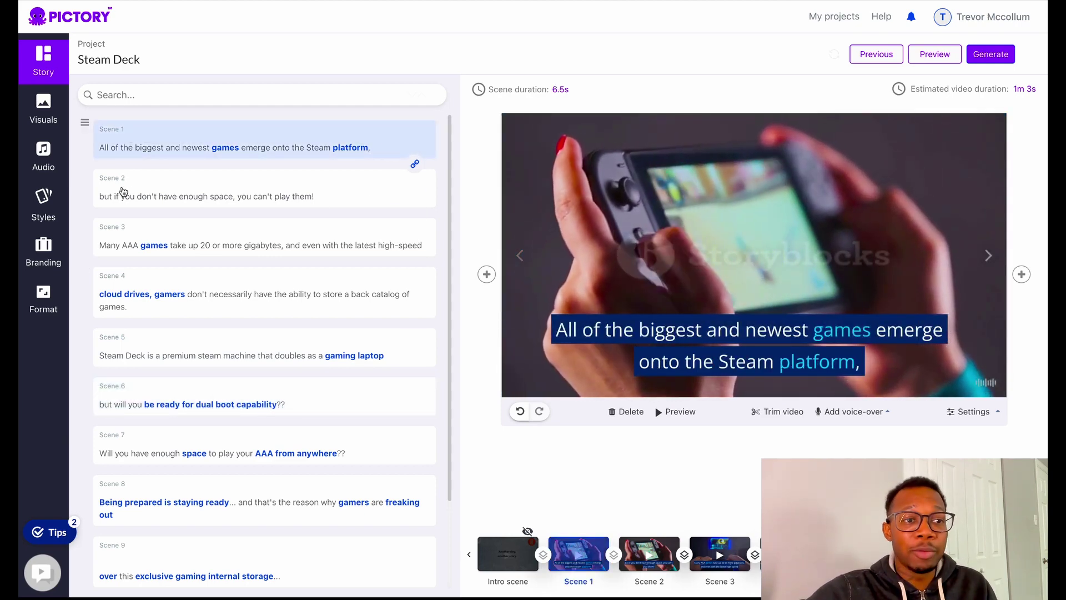
Step: Apply the US English male voice "Austin" as the project's voice-over
{"action": "left_click", "coordinate": [45, 163]}
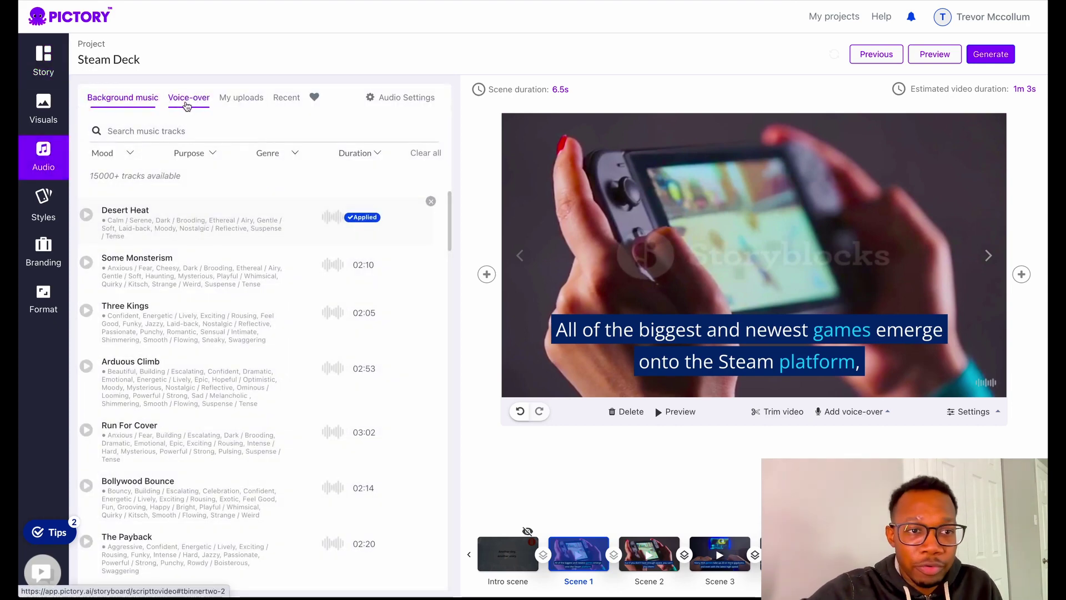
{"action": "left_click", "coordinate": [190, 104]}
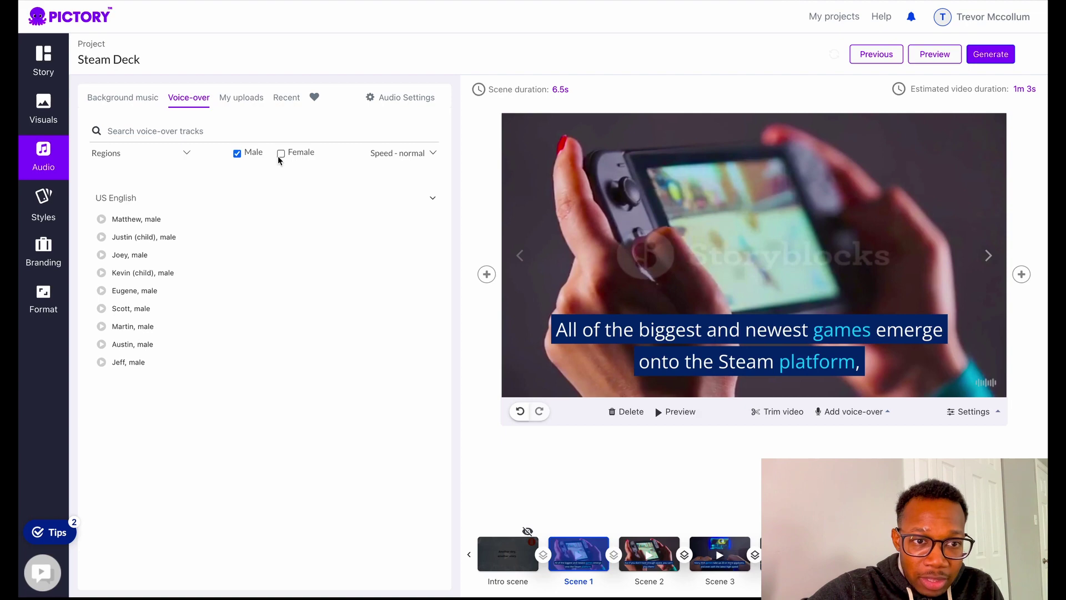
{"action": "mouse_move", "coordinate": [129, 221]}
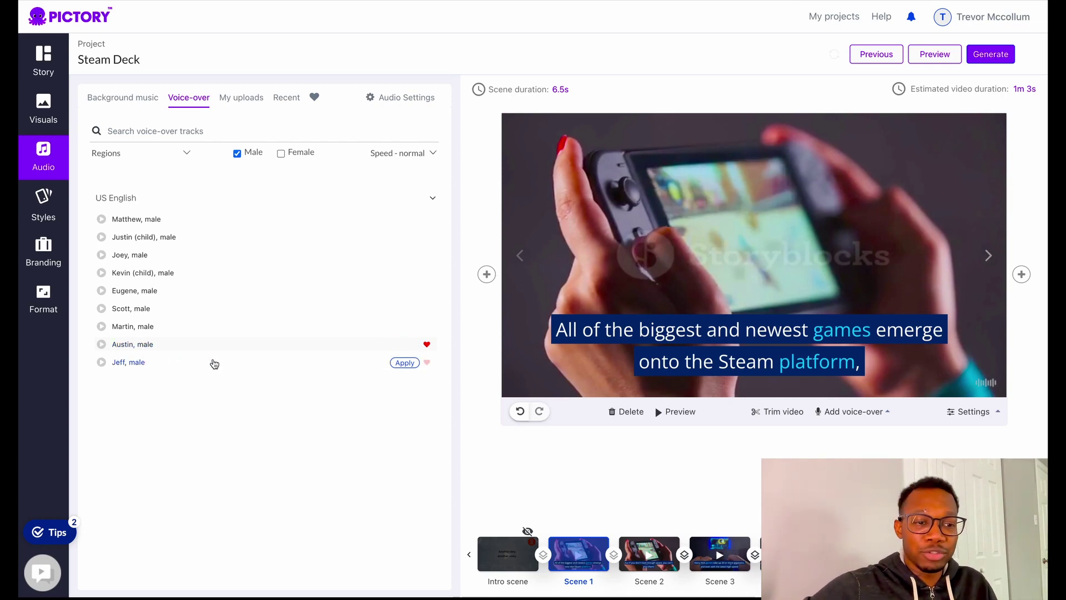
{"action": "left_click", "coordinate": [400, 346]}
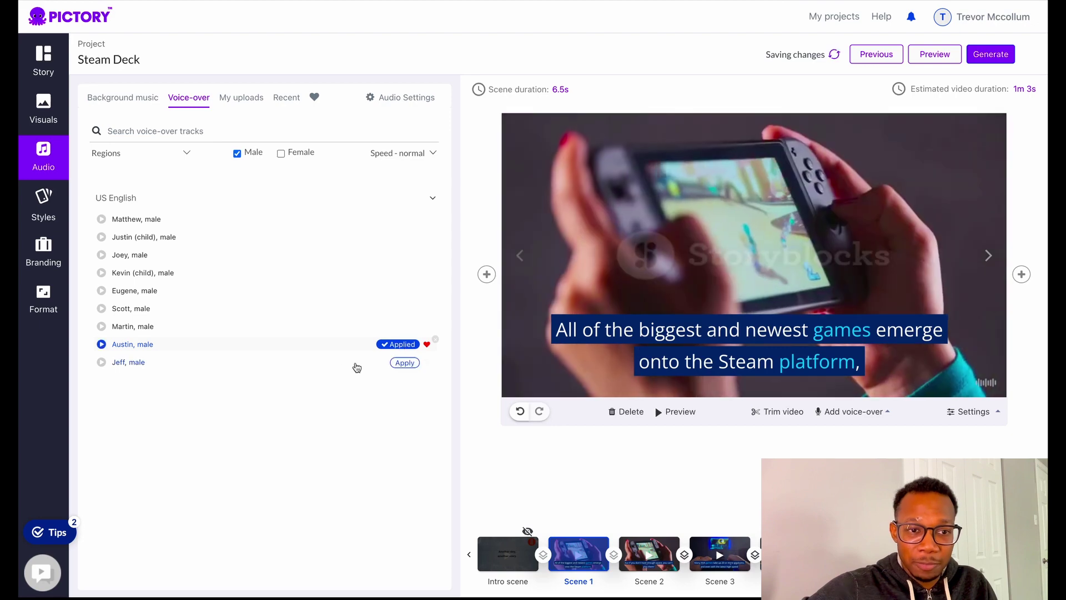
Step: Examine the background music library and its genre, purpose, duration and mood filters
{"action": "left_click", "coordinate": [152, 103]}
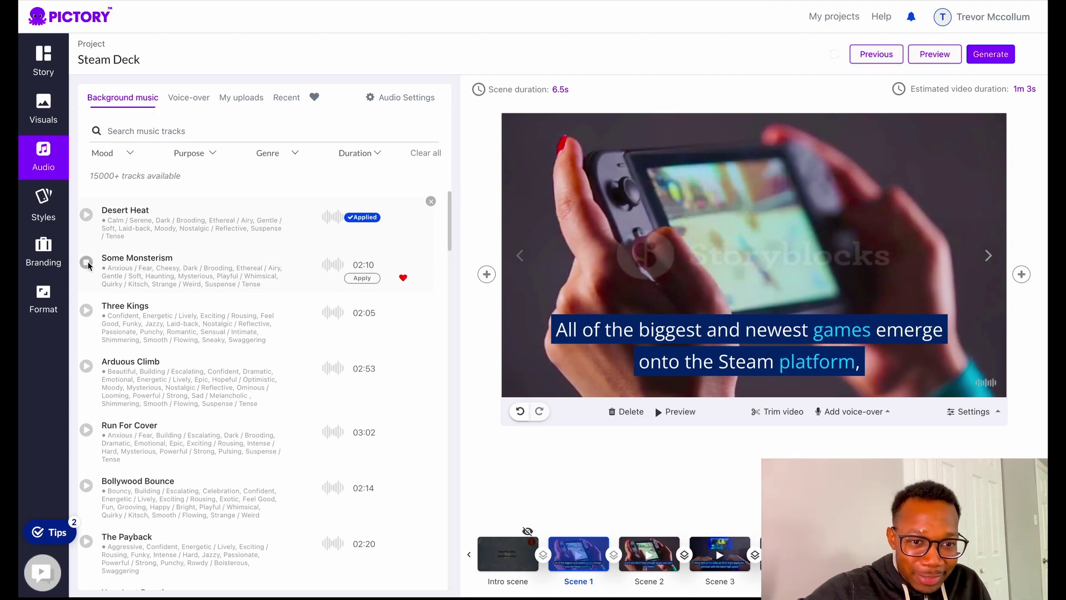
{"action": "left_click", "coordinate": [273, 153]}
{"action": "scroll", "coordinate": [300, 239], "scroll_direction": "down", "scroll_amount": 10}
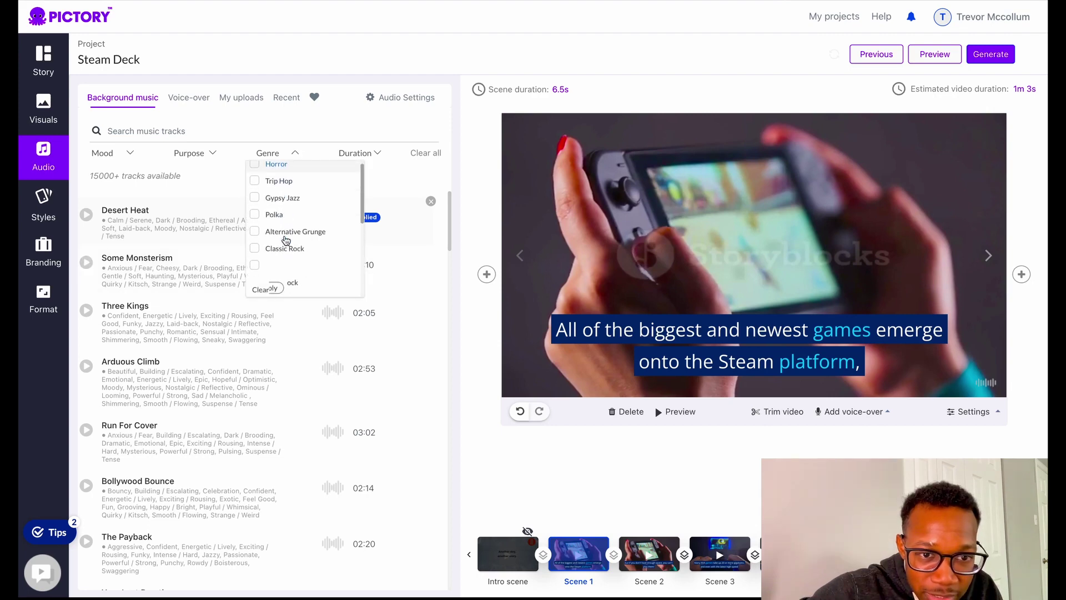
{"action": "scroll", "coordinate": [300, 238], "scroll_direction": "down", "scroll_amount": 10}
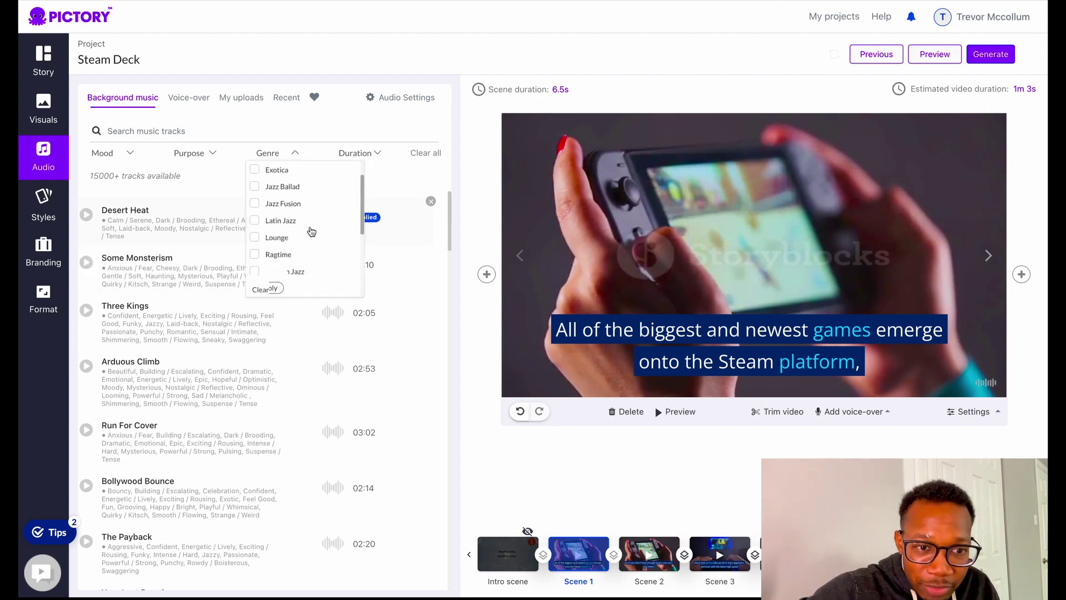
{"action": "scroll", "coordinate": [311, 231], "scroll_direction": "down", "scroll_amount": 5}
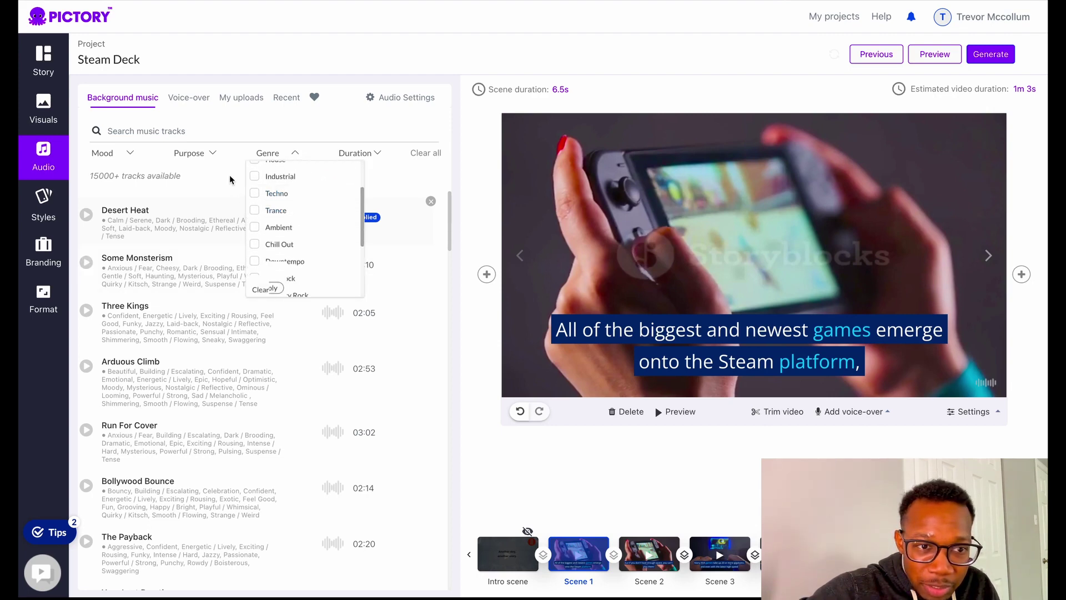
{"action": "left_click", "coordinate": [212, 154]}
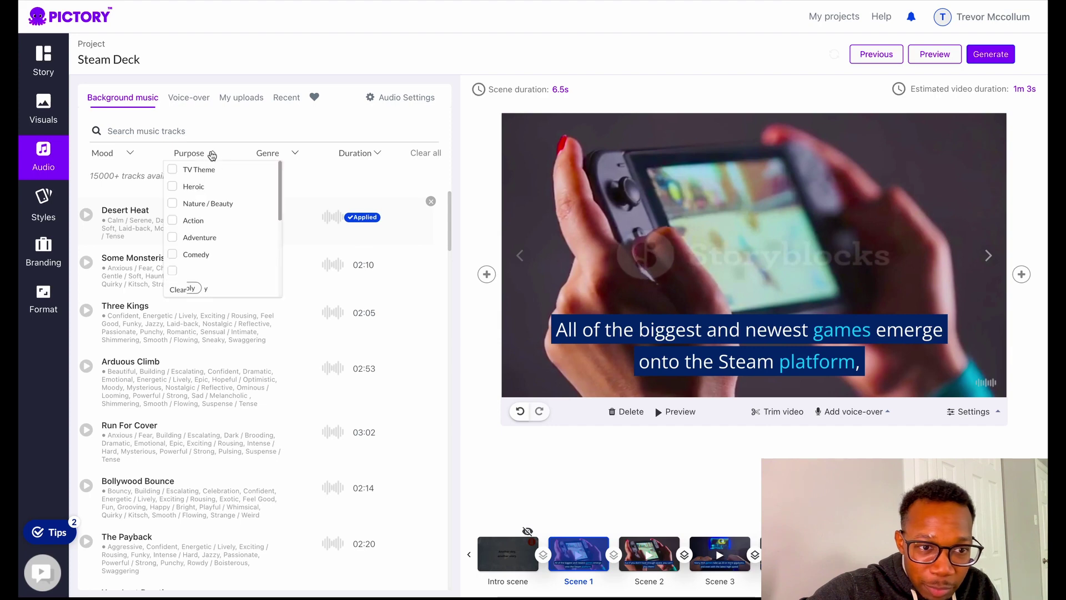
{"action": "left_click", "coordinate": [359, 159]}
{"action": "left_click", "coordinate": [281, 156]}
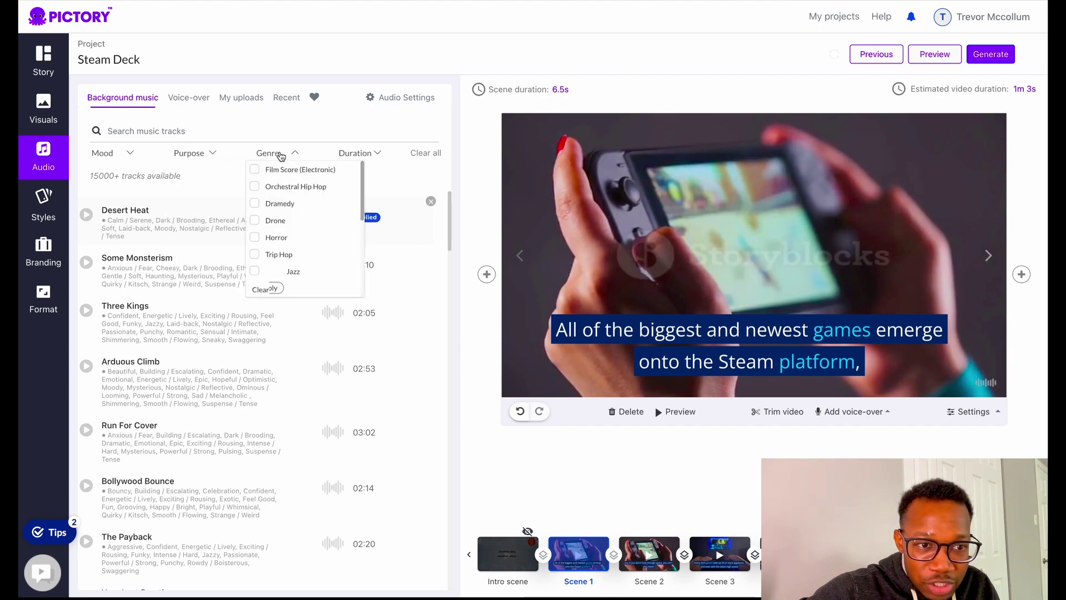
{"action": "left_click", "coordinate": [119, 157]}
{"action": "left_click", "coordinate": [198, 160]}
{"action": "left_click", "coordinate": [210, 155]}
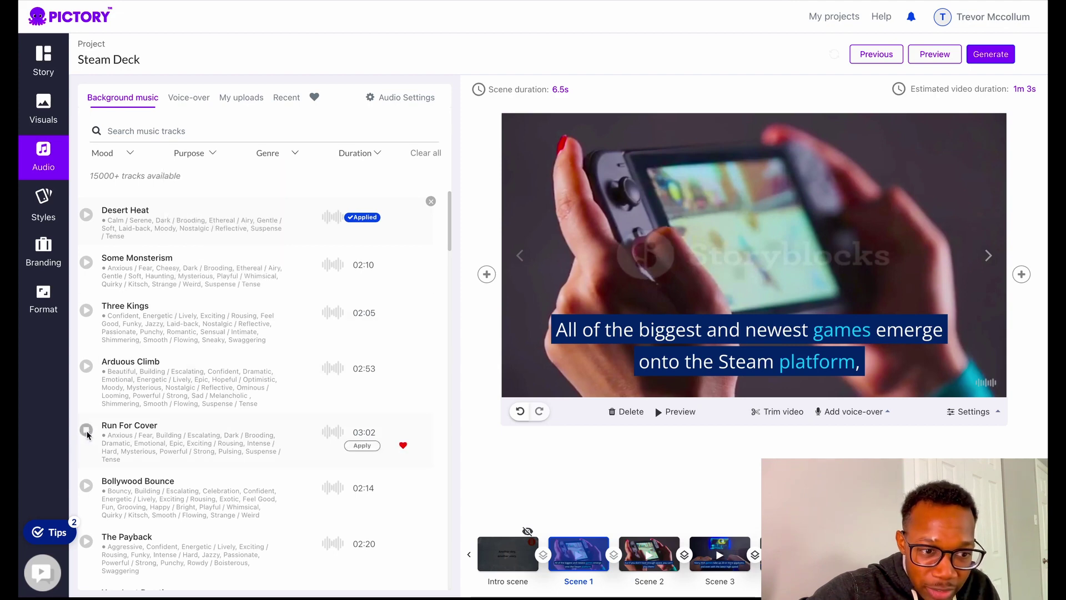
Step: Check the recently used audio, the background music list and the background music volume setting
{"action": "left_click", "coordinate": [287, 98]}
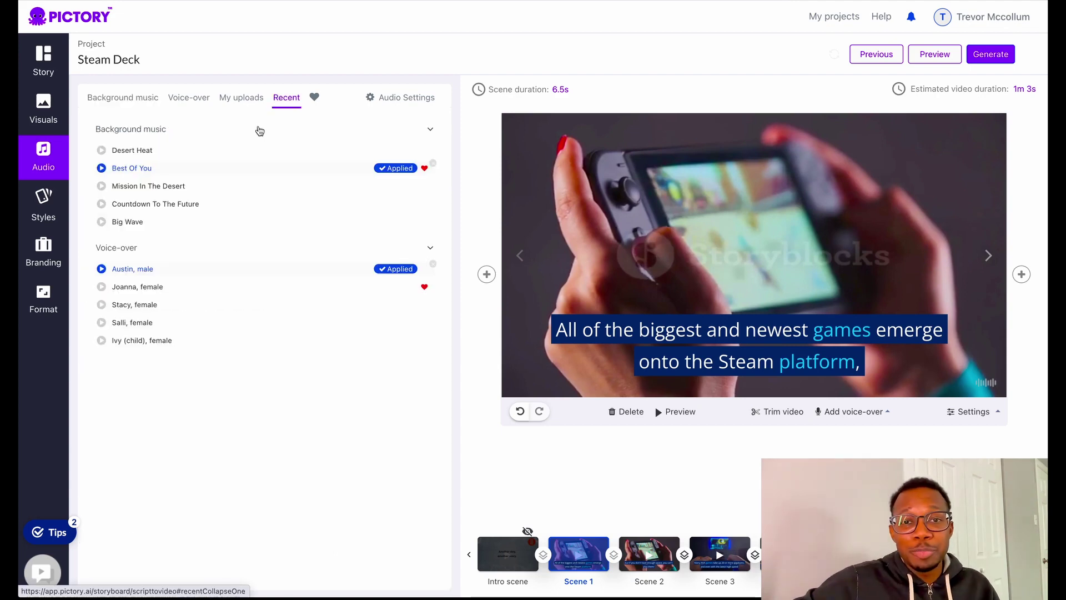
{"action": "left_click", "coordinate": [135, 104]}
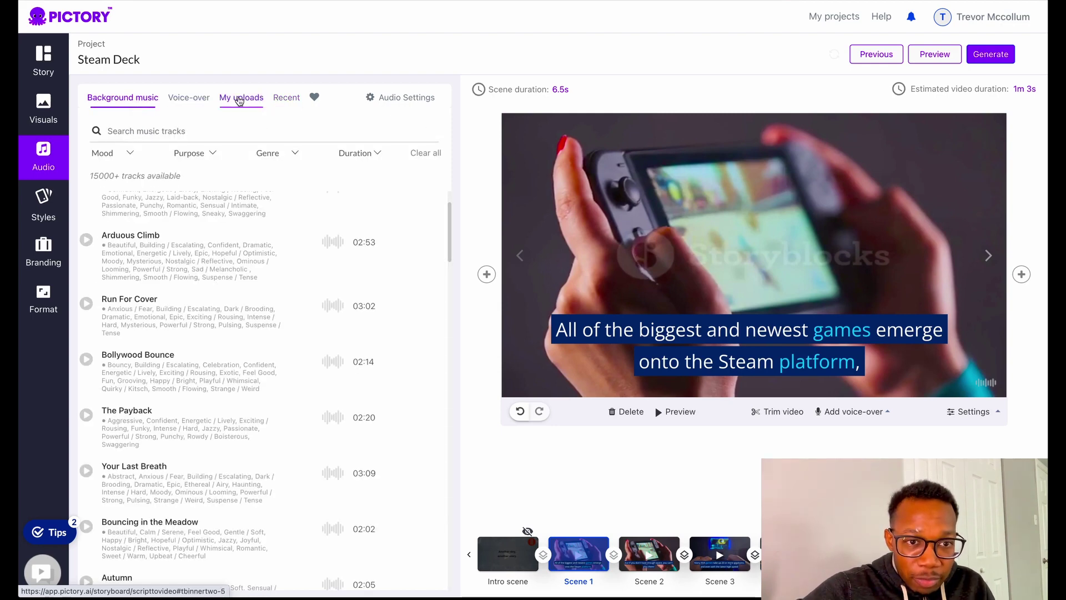
{"action": "left_click", "coordinate": [411, 100]}
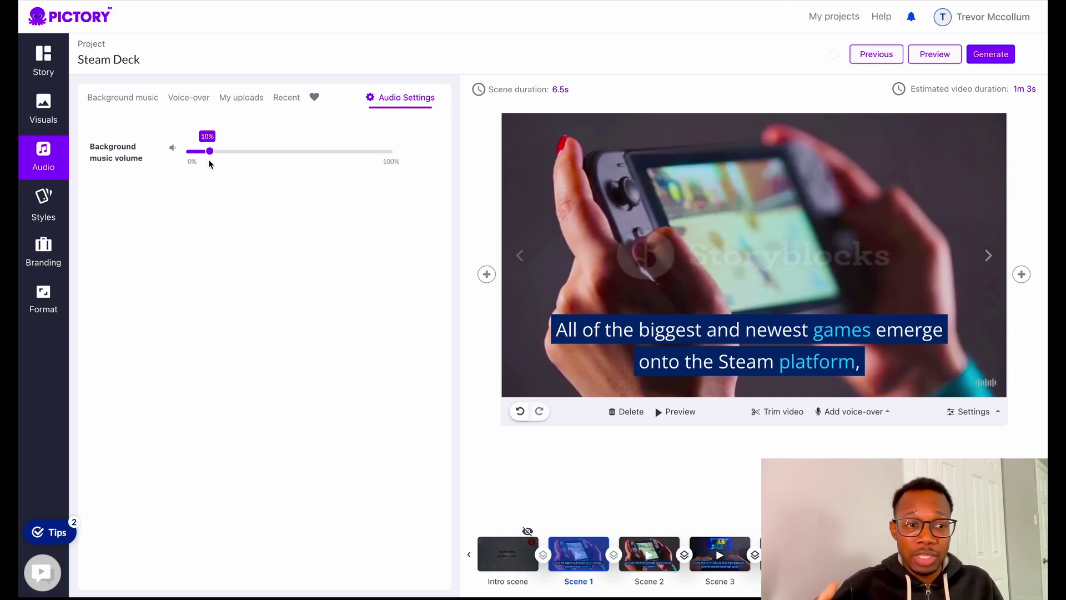
Step: Return to the story scenes and preview the whole video, closing the preview when done
{"action": "left_click", "coordinate": [58, 72]}
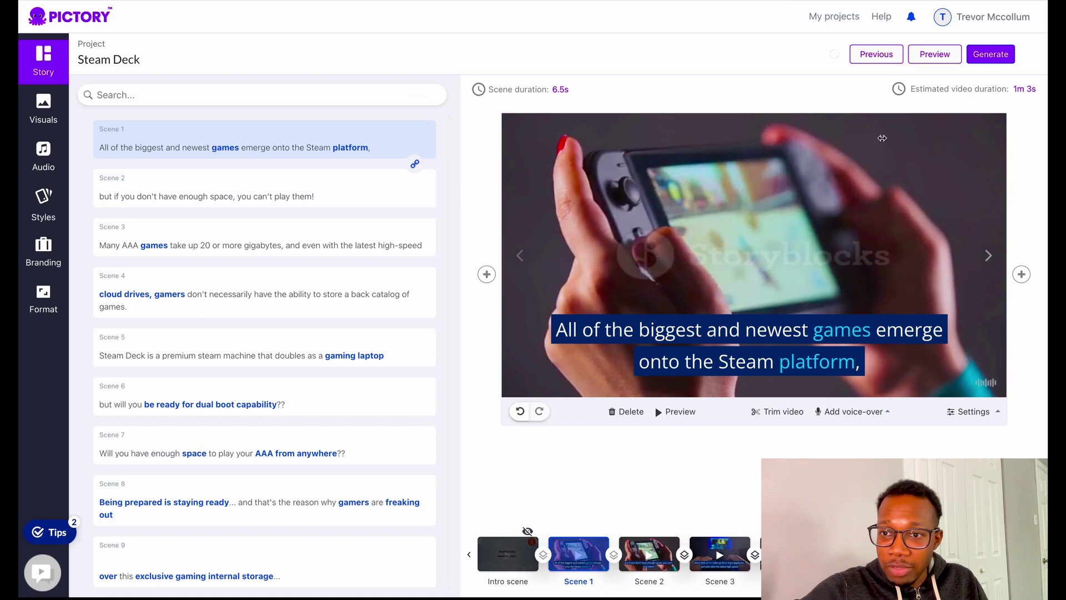
{"action": "left_click", "coordinate": [934, 55]}
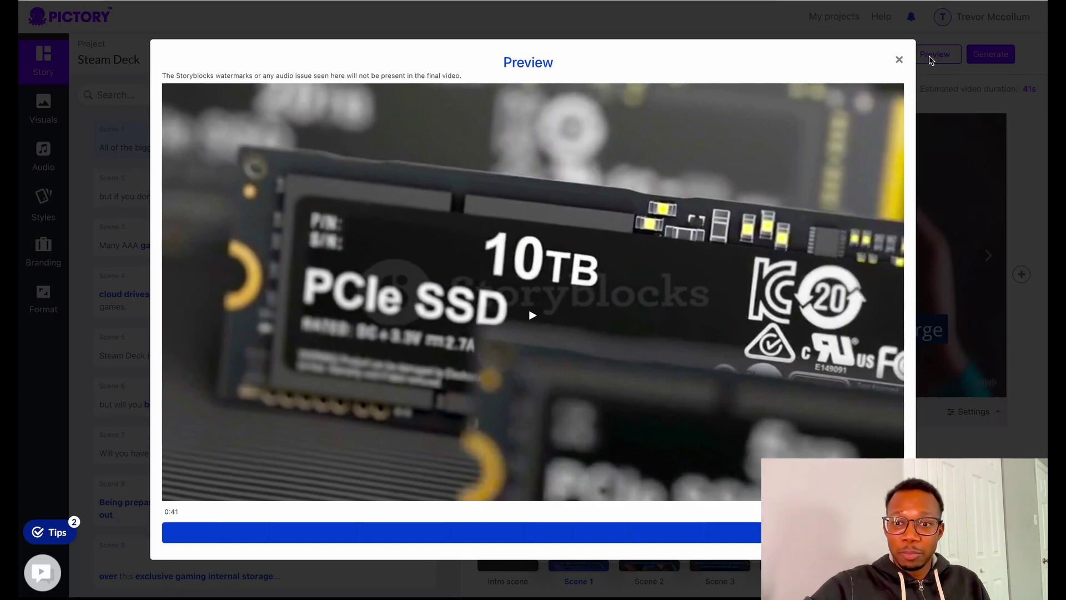
{"action": "left_click", "coordinate": [899, 60]}
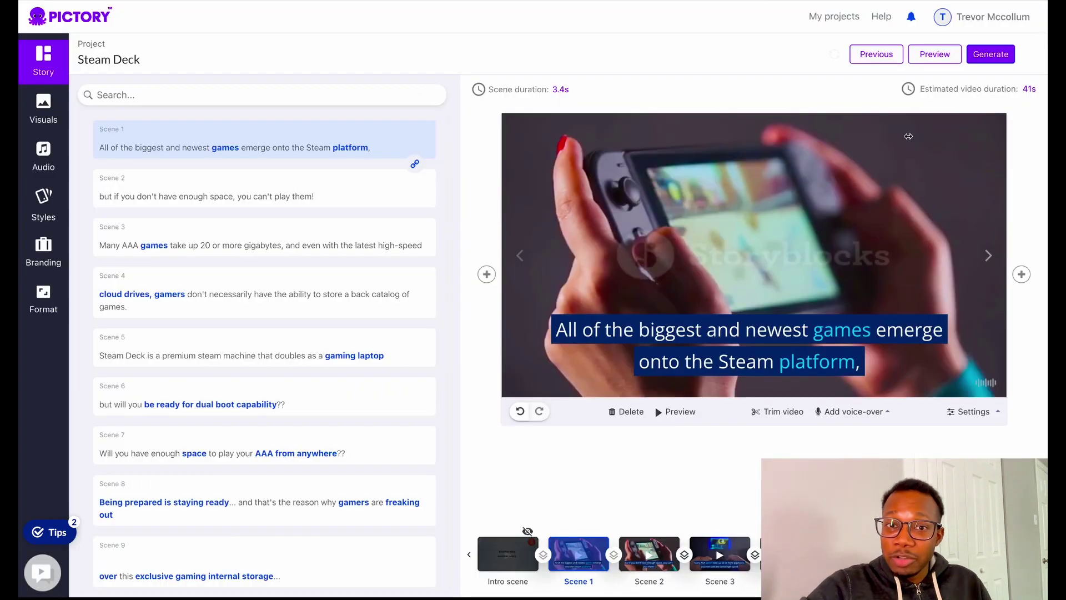
Step: Insert a comma after "Storage" in Scene 11's text so it reads "Storage, Today!", and preview that scene
{"action": "scroll", "coordinate": [416, 504], "scroll_direction": "down", "scroll_amount": 2}
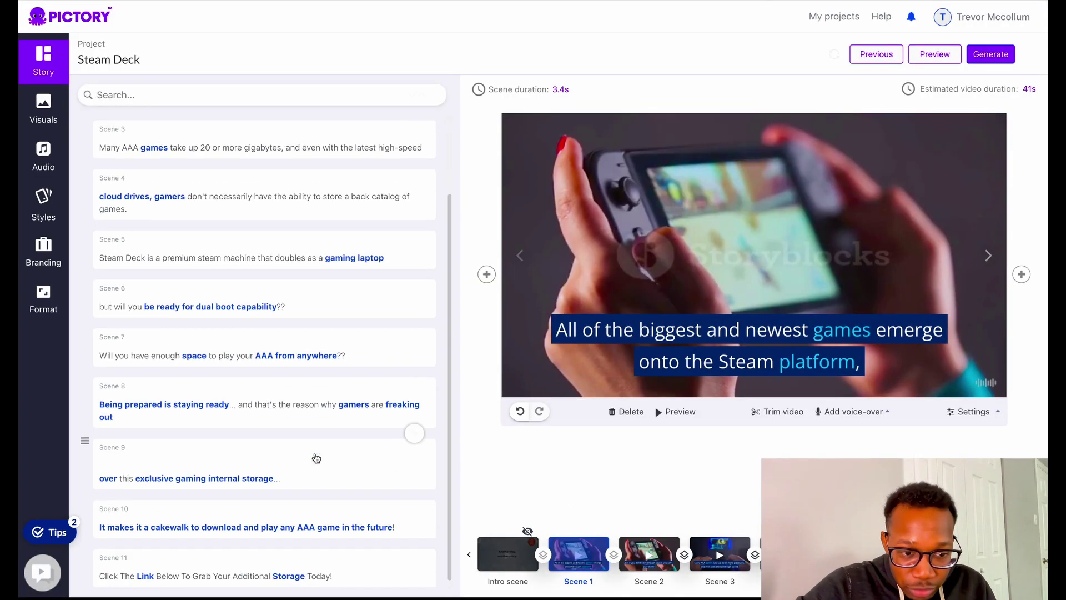
{"action": "left_click", "coordinate": [245, 565]}
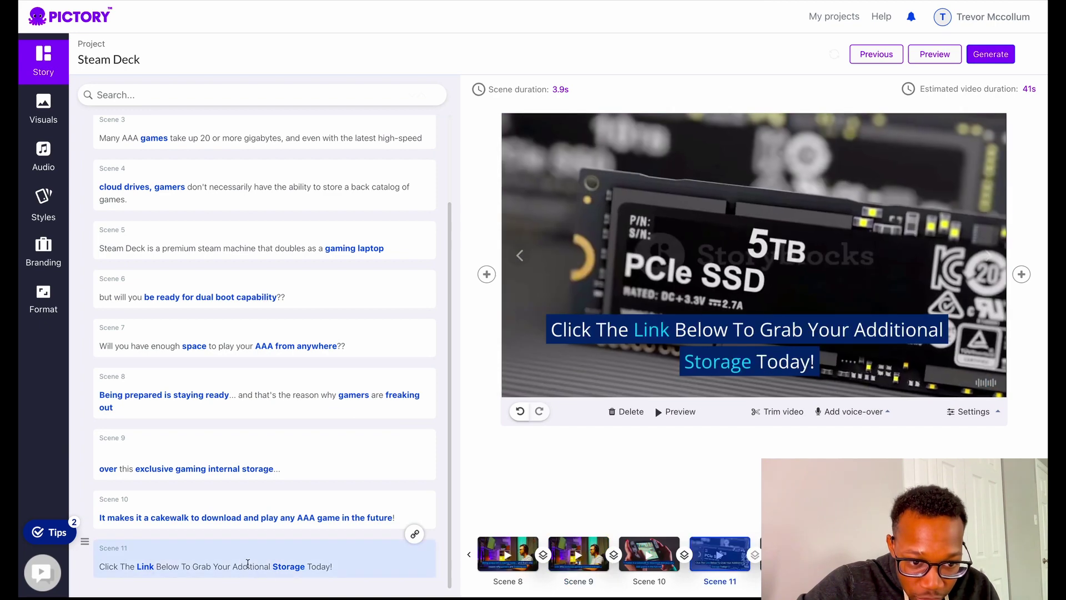
{"action": "left_click", "coordinate": [311, 566]}
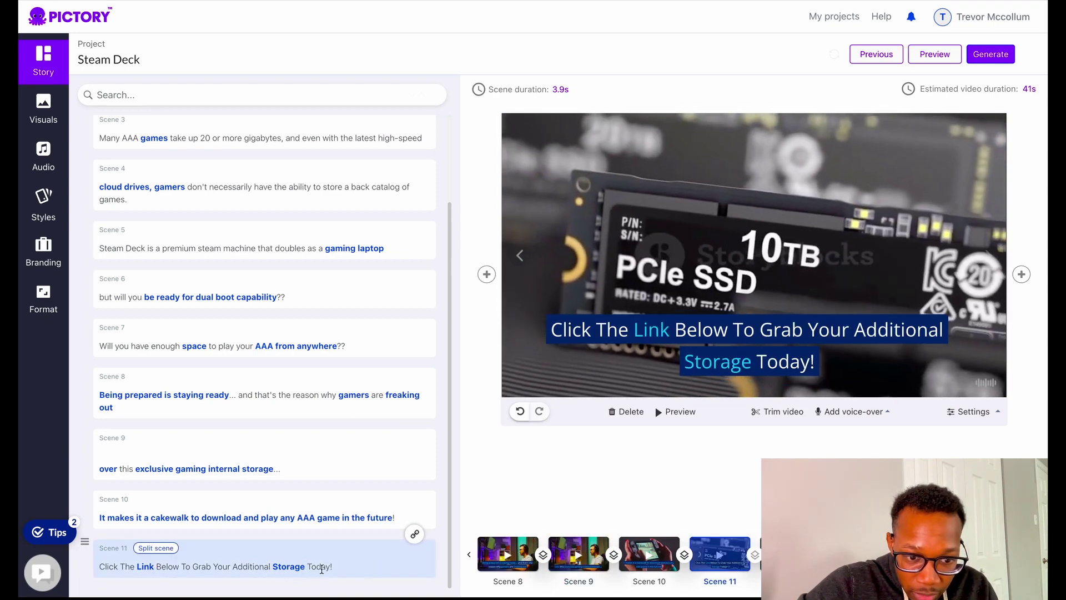
{"action": "type", "text": ","}
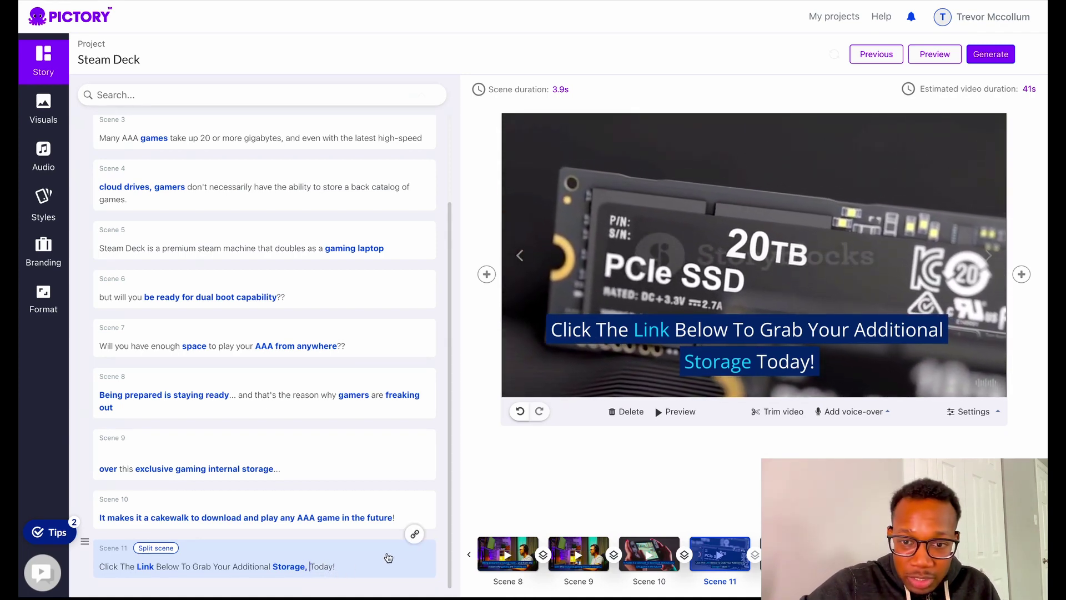
{"action": "left_click", "coordinate": [680, 418]}
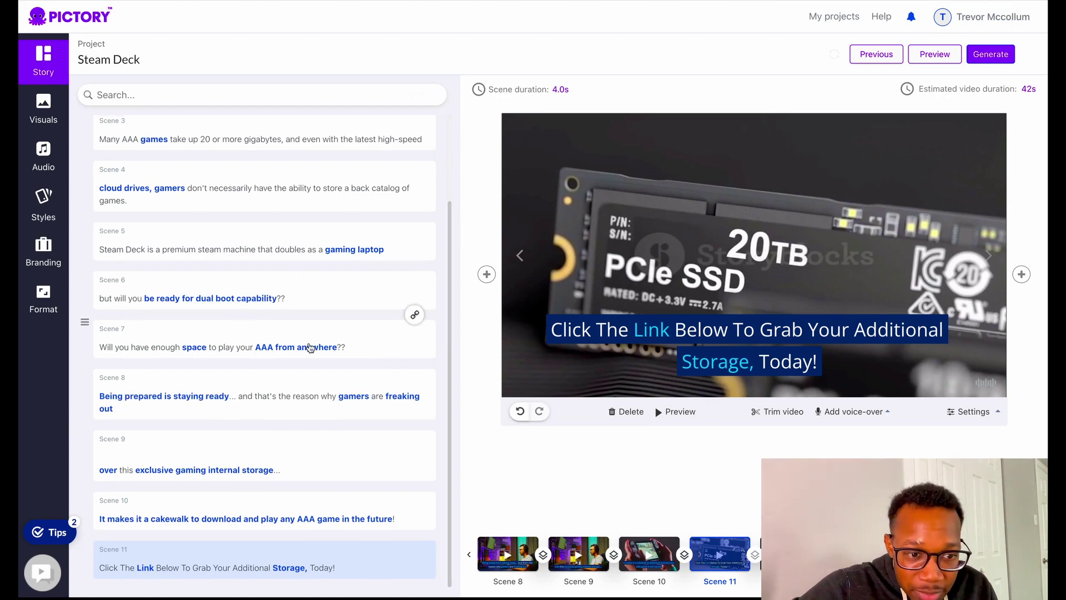
Step: Generate the project as a video and download the finished file, closing the completion dialog
{"action": "scroll", "coordinate": [311, 350], "scroll_direction": "up", "scroll_amount": 2}
{"action": "scroll", "coordinate": [383, 350], "scroll_direction": "down", "scroll_amount": 2}
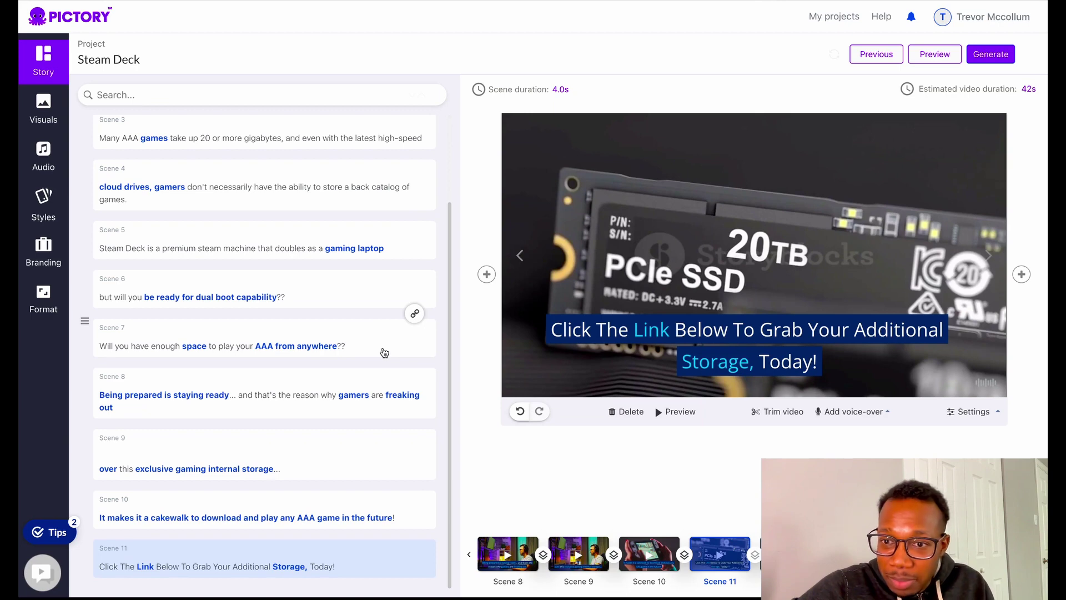
{"action": "scroll", "coordinate": [384, 353], "scroll_direction": "up", "scroll_amount": 2}
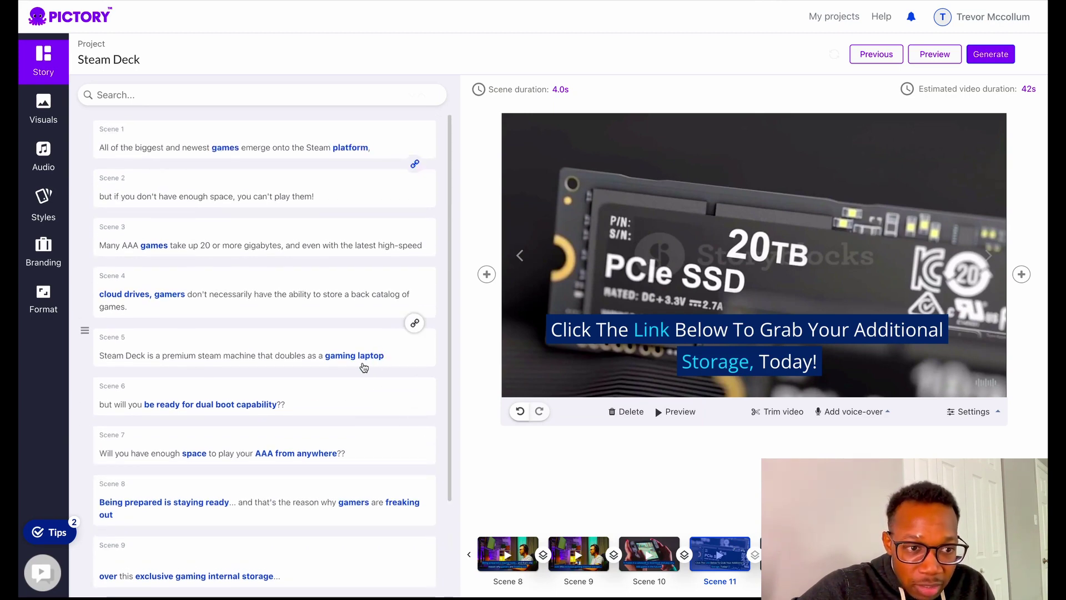
{"action": "scroll", "coordinate": [367, 364], "scroll_direction": "down", "scroll_amount": 2}
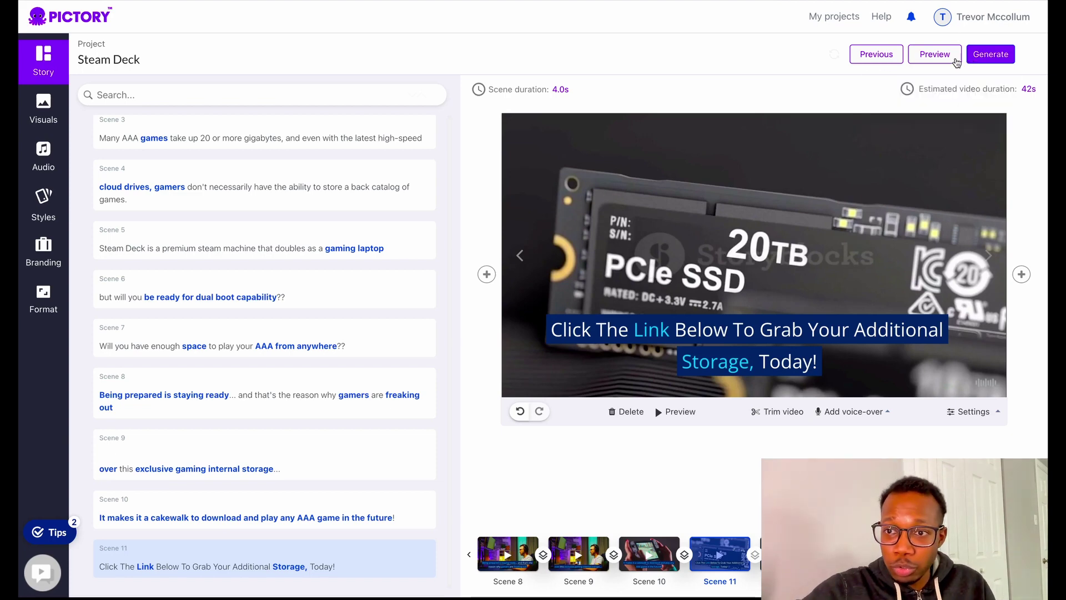
{"action": "mouse_move", "coordinate": [996, 61]}
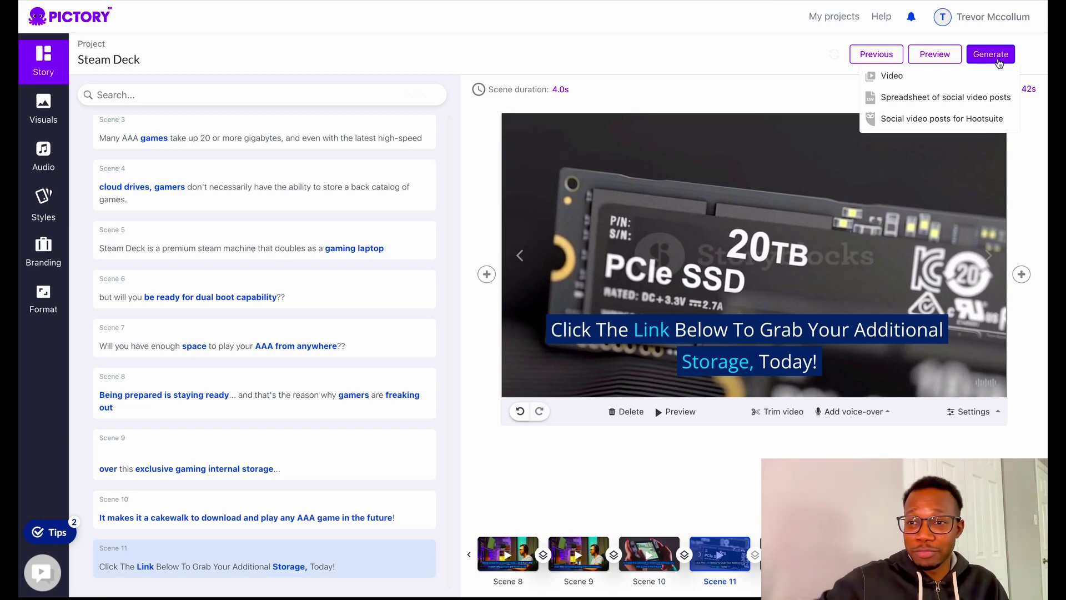
{"action": "left_click", "coordinate": [899, 81]}
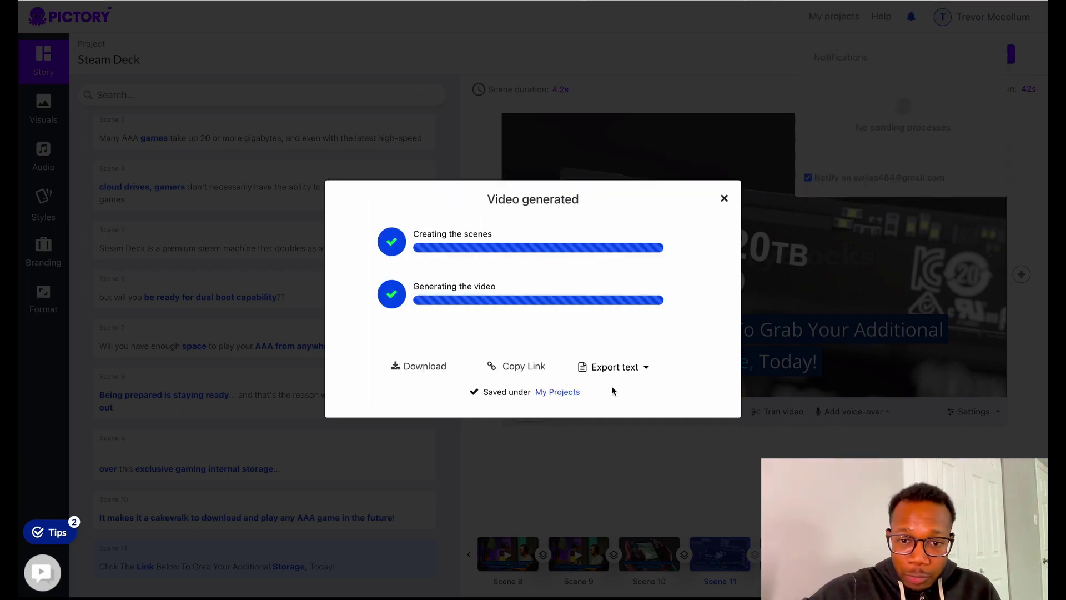
{"action": "left_click", "coordinate": [421, 371]}
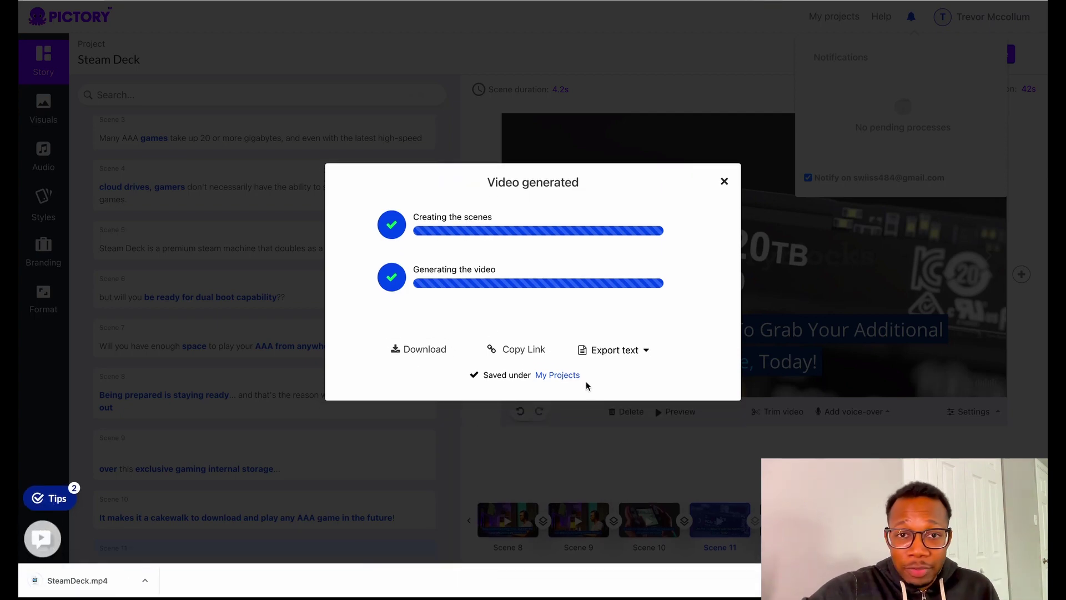
{"action": "left_click", "coordinate": [724, 181]}
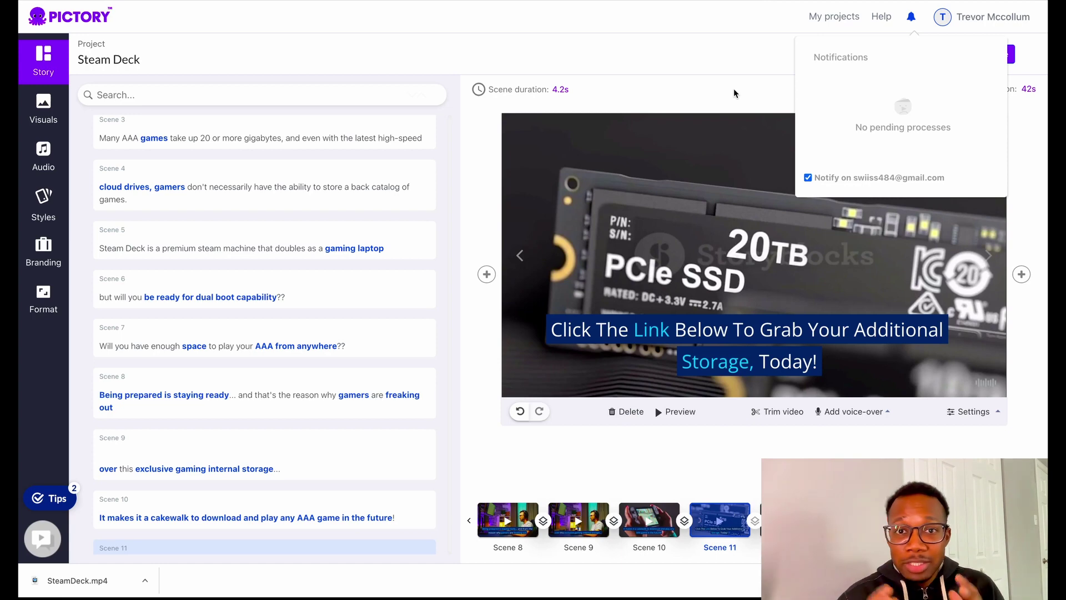